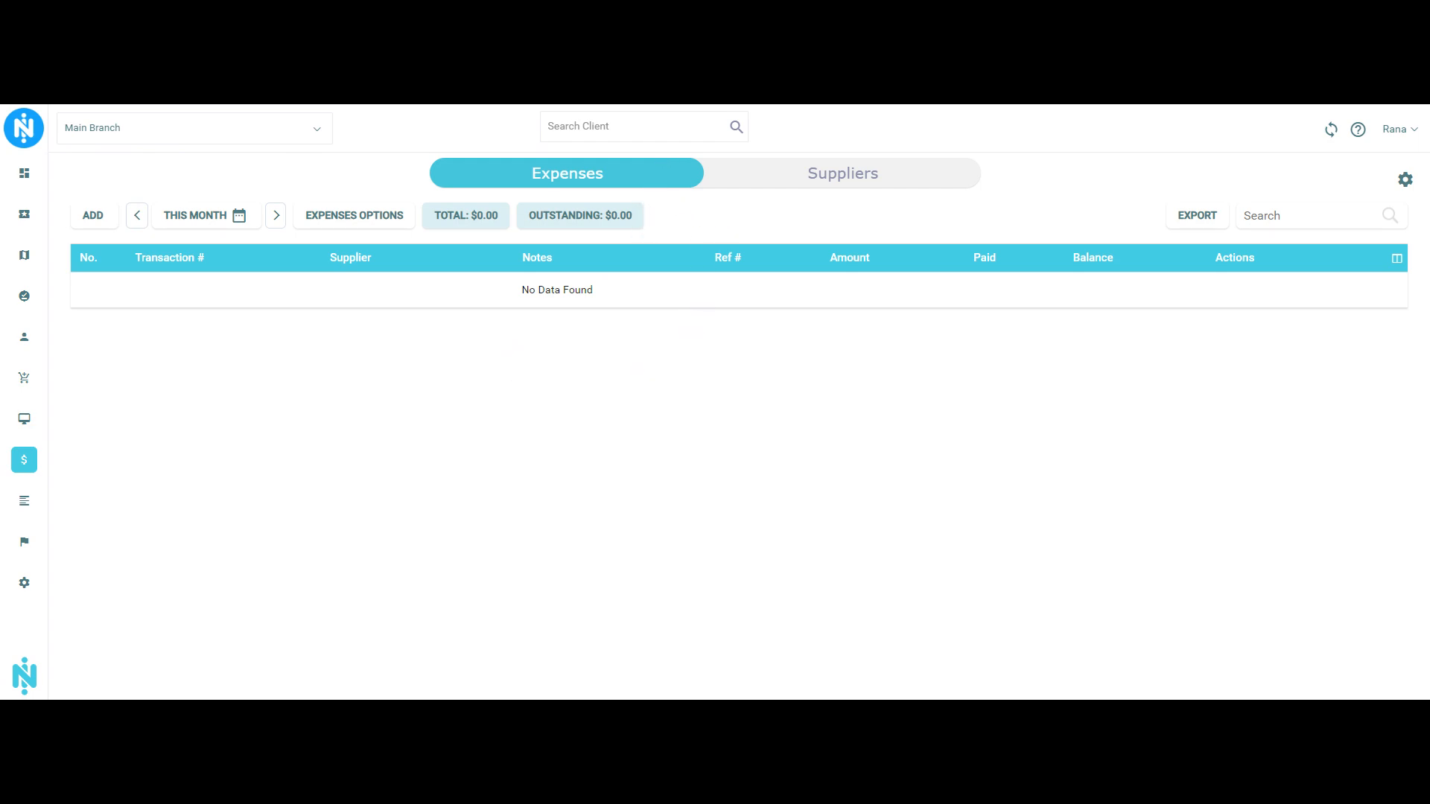
# View the suppliers list and return to the expenses list
pyautogui.click(816, 195)
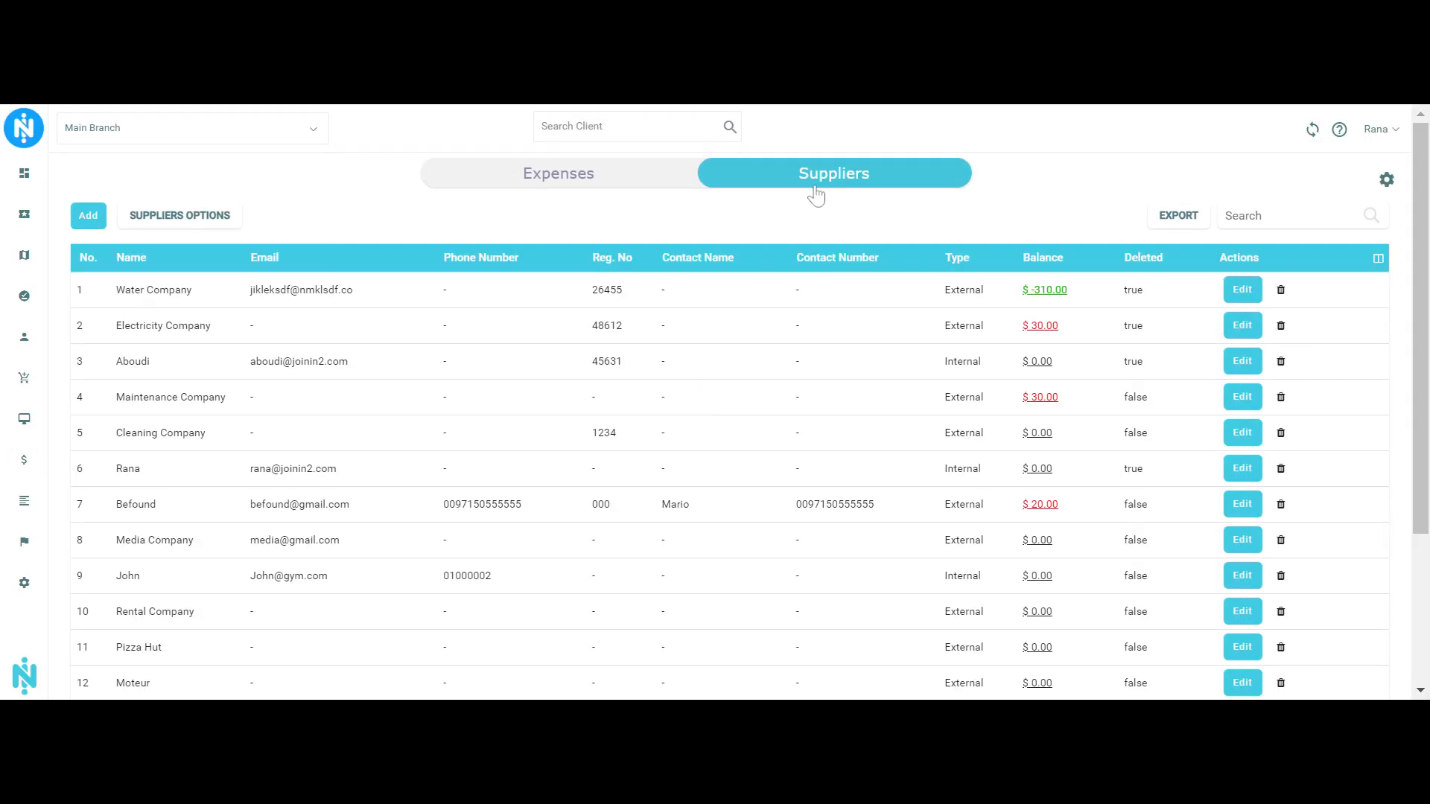
pyautogui.click(646, 179)
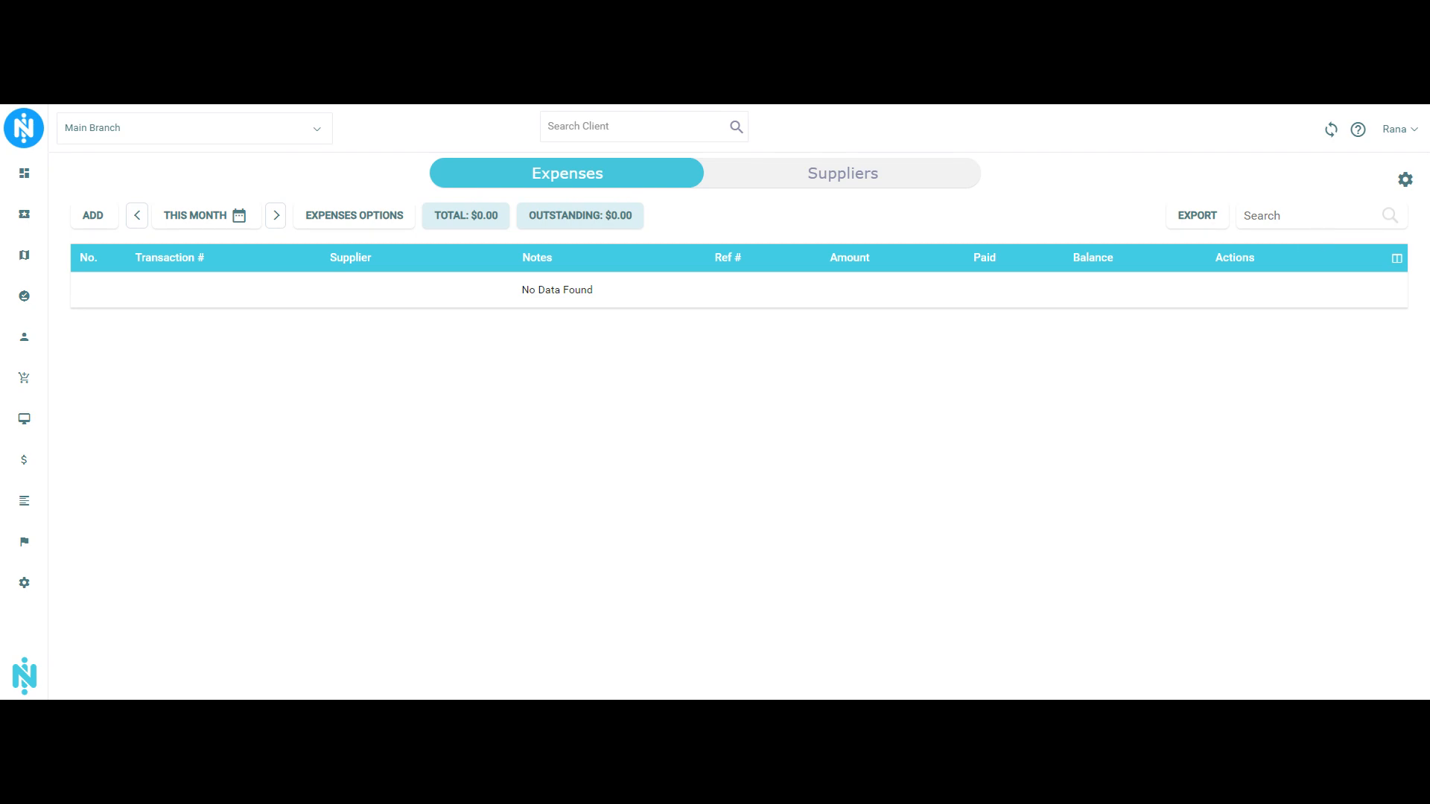
# Open the expense settings and look through the existing expense types and groups
pyautogui.click(1405, 184)
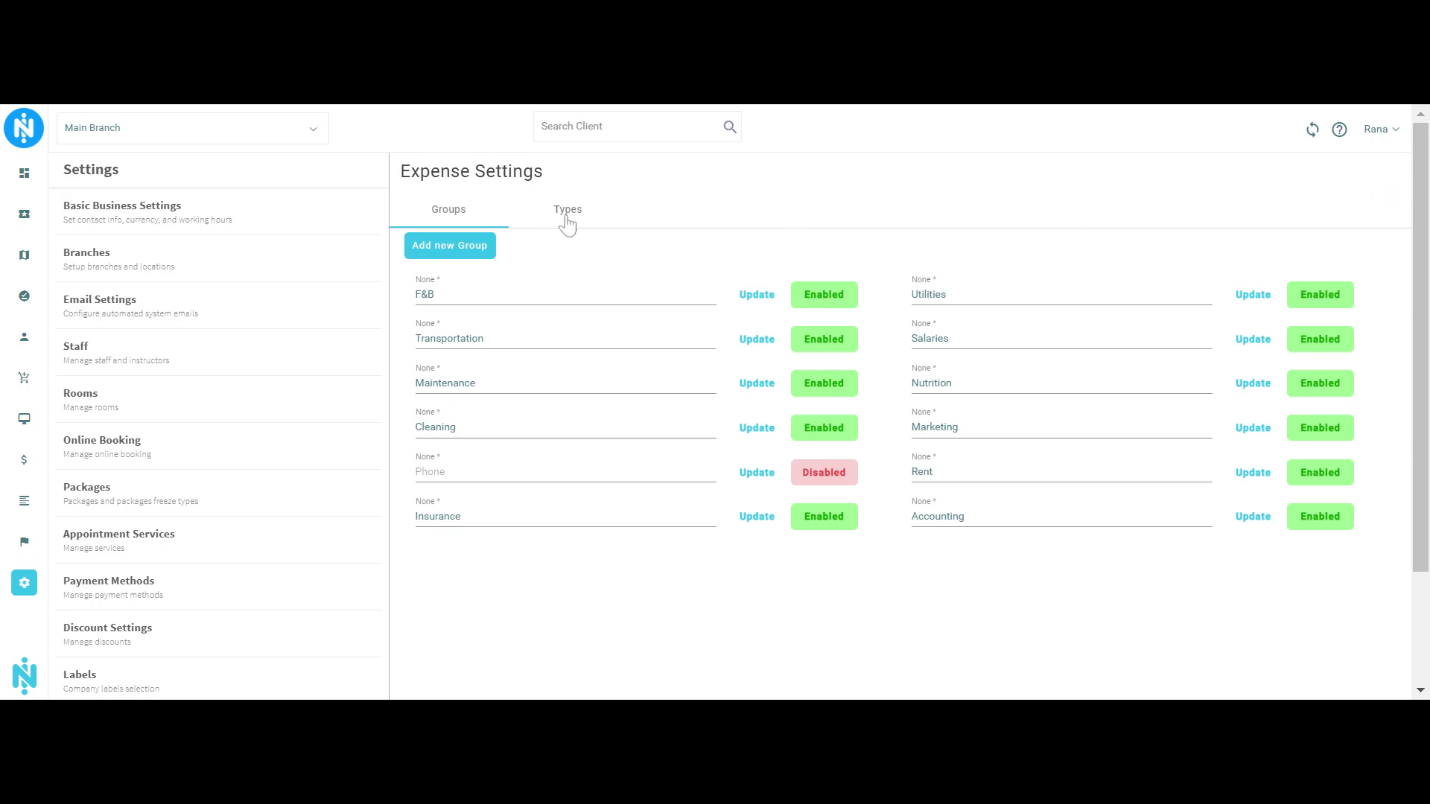
pyautogui.click(568, 211)
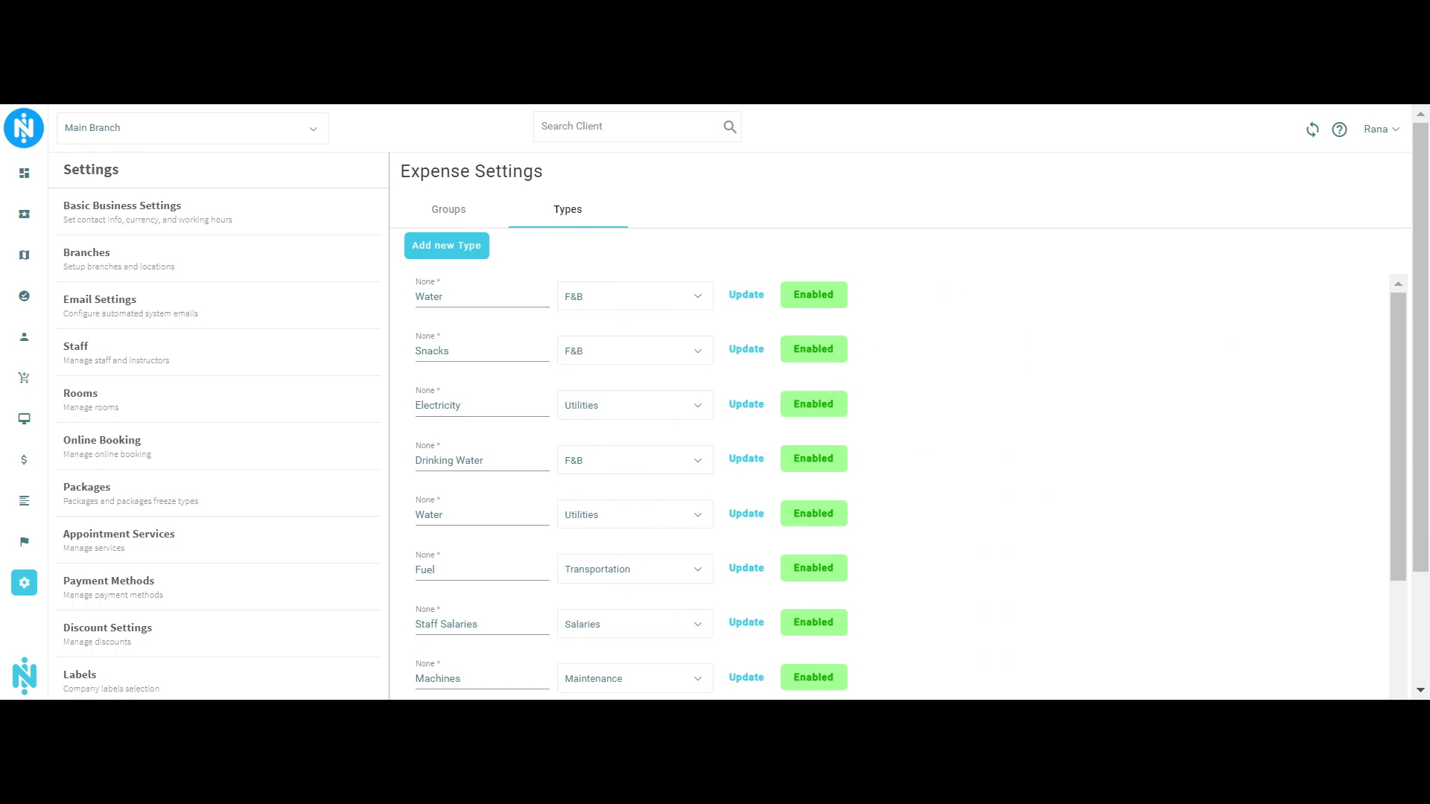
pyautogui.click(464, 220)
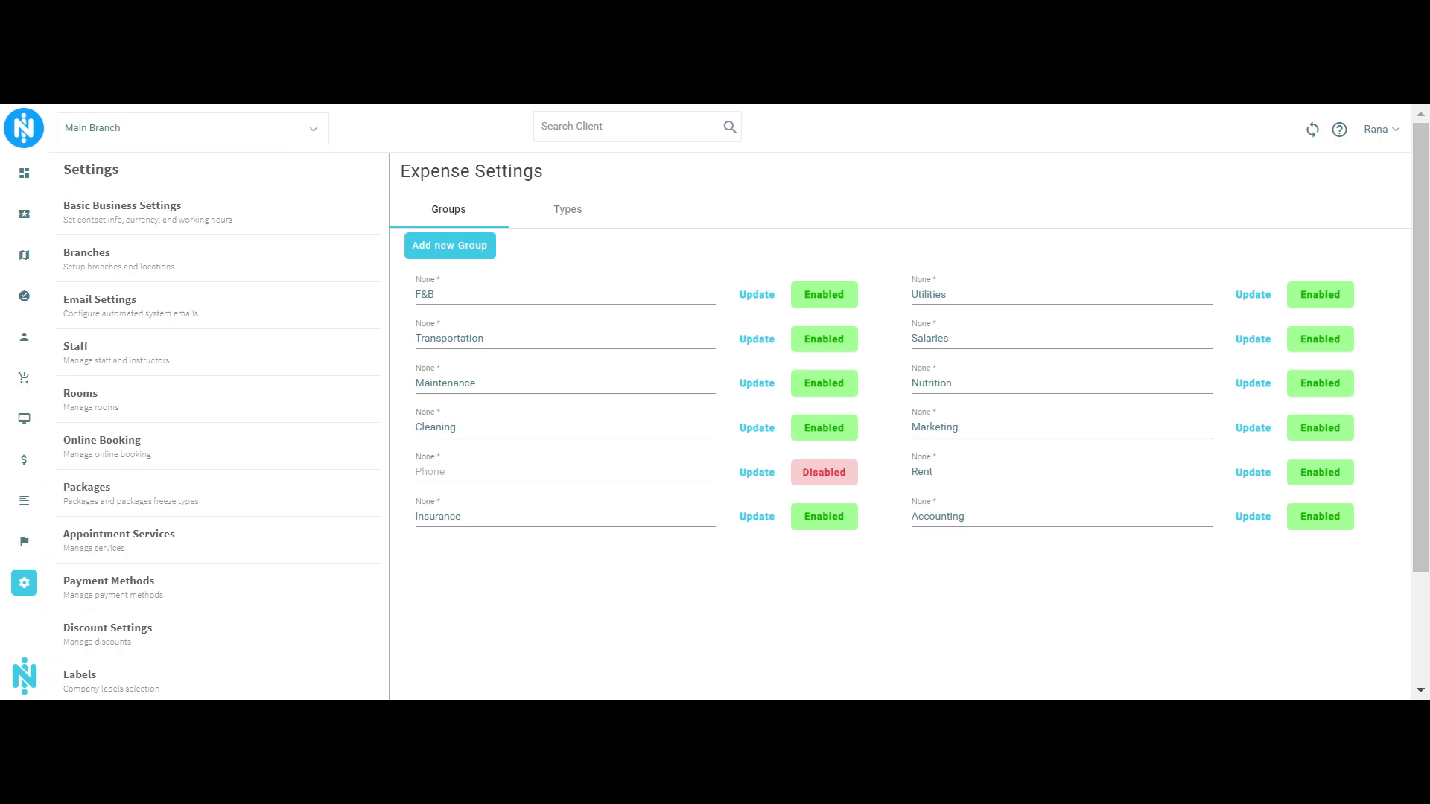
pyautogui.click(956, 312)
# Add a new expense group named "Utility" and save it
pyautogui.click(479, 253)
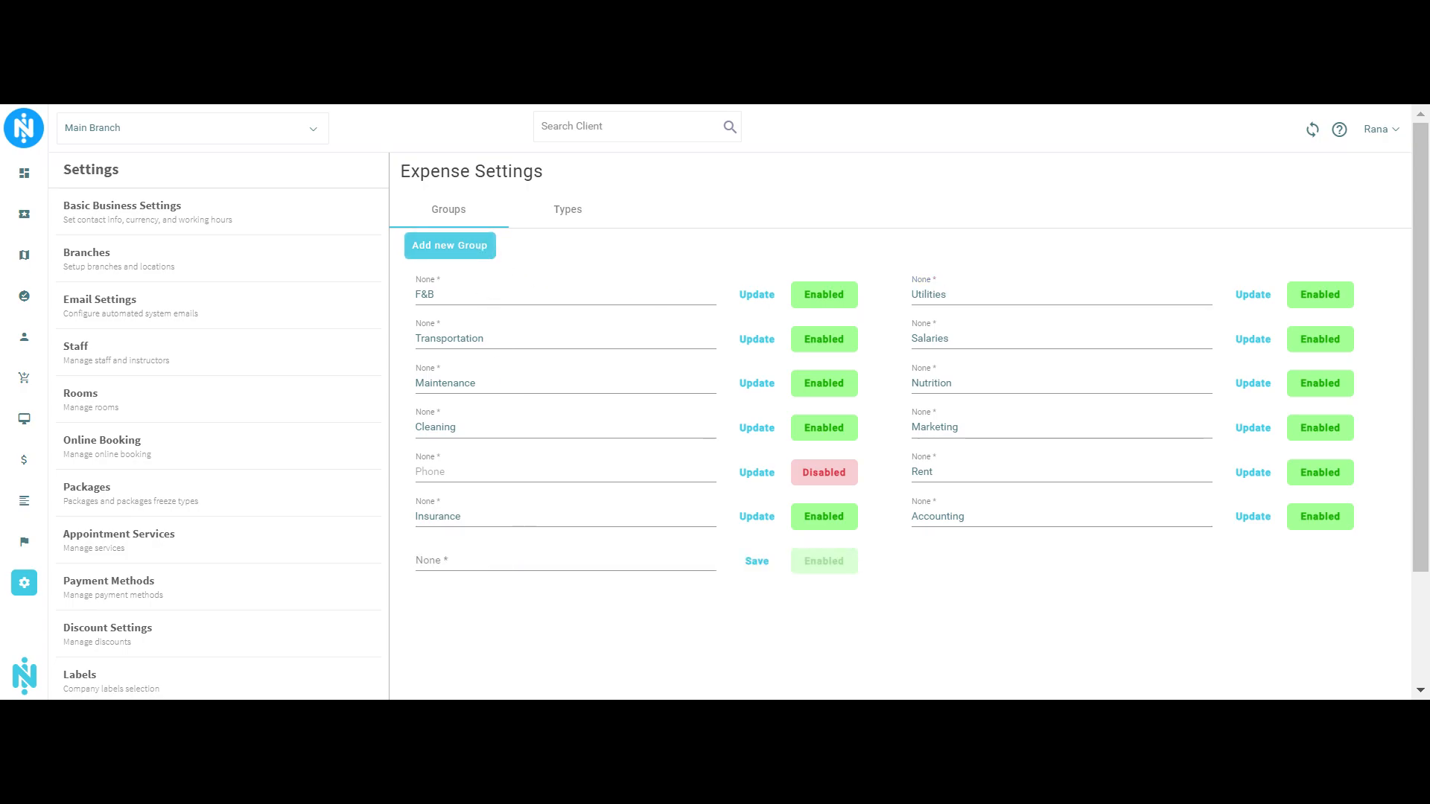
pyautogui.click(526, 561)
pyautogui.write('Utility')
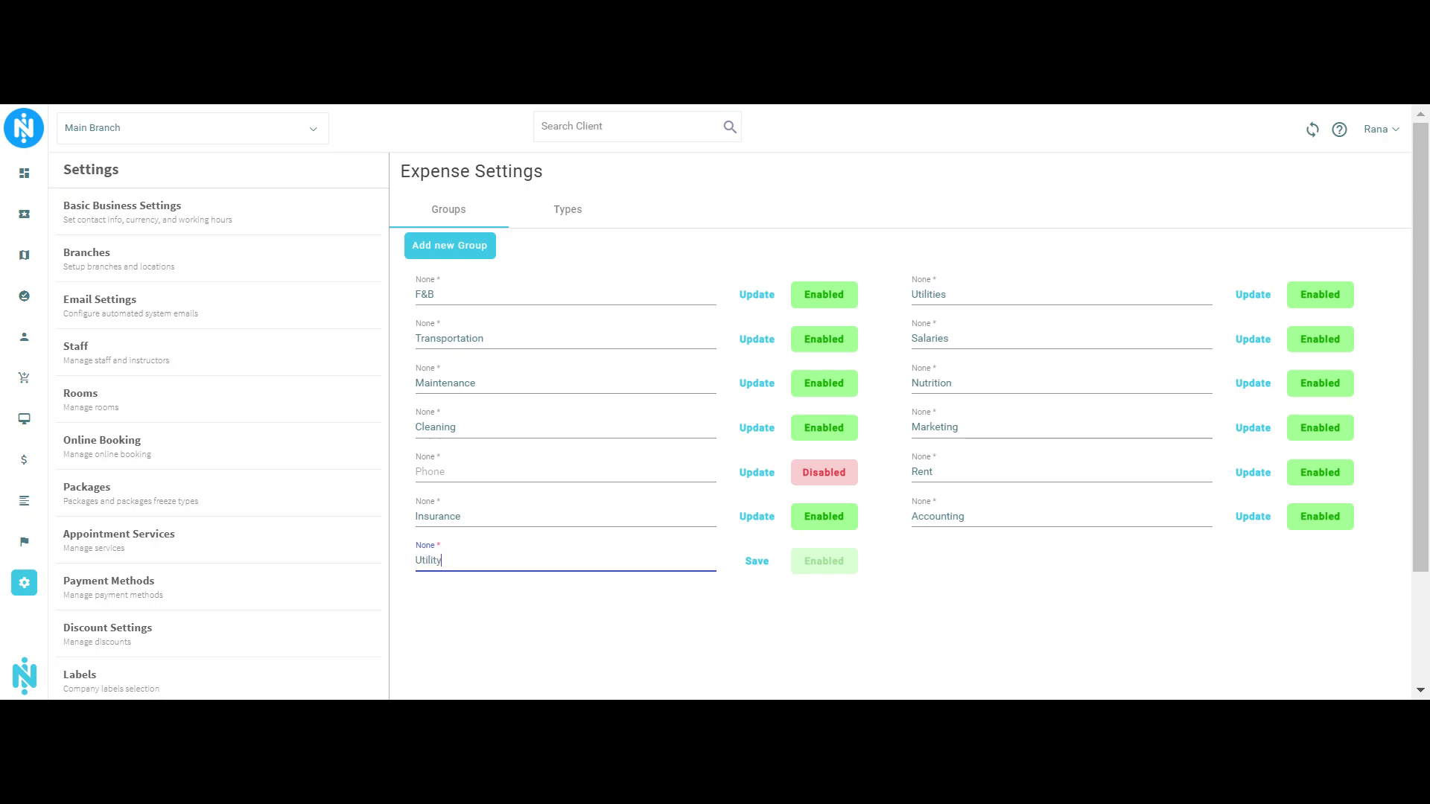
pyautogui.click(758, 563)
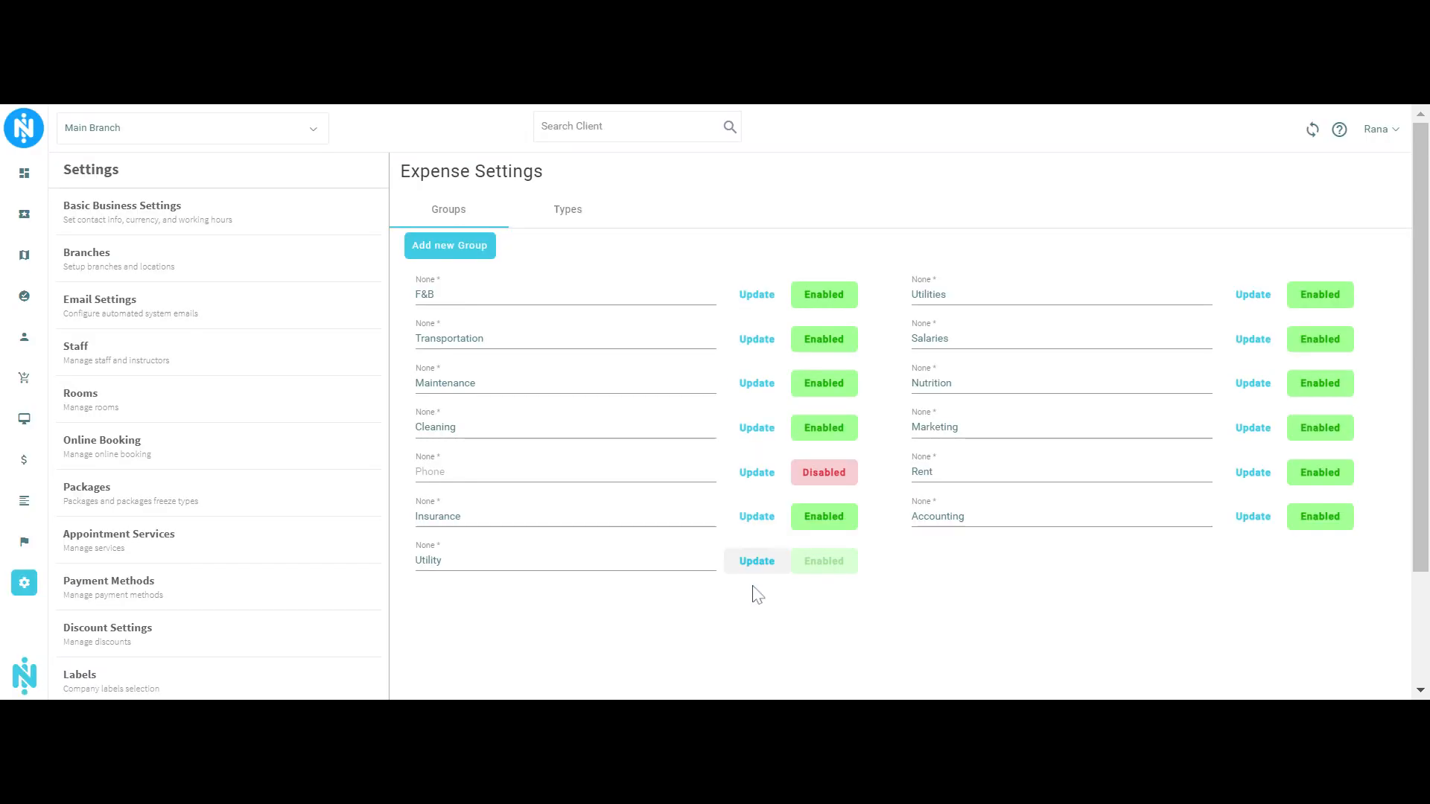
# Add a new expense type named "Electriticy", assign it to the Utilities group and save it
pyautogui.click(568, 212)
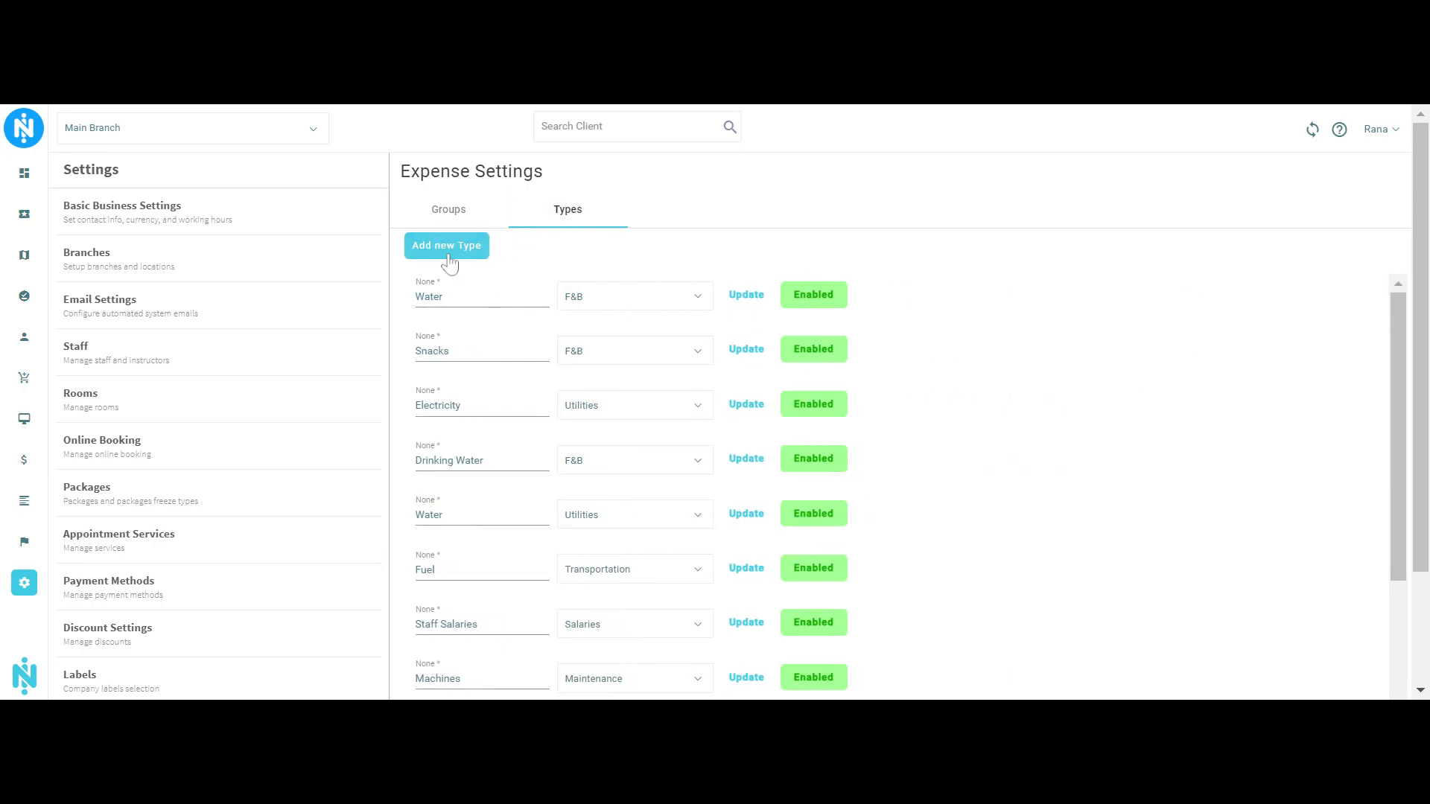
pyautogui.scroll(-8, 574, 512)
pyautogui.click(517, 631)
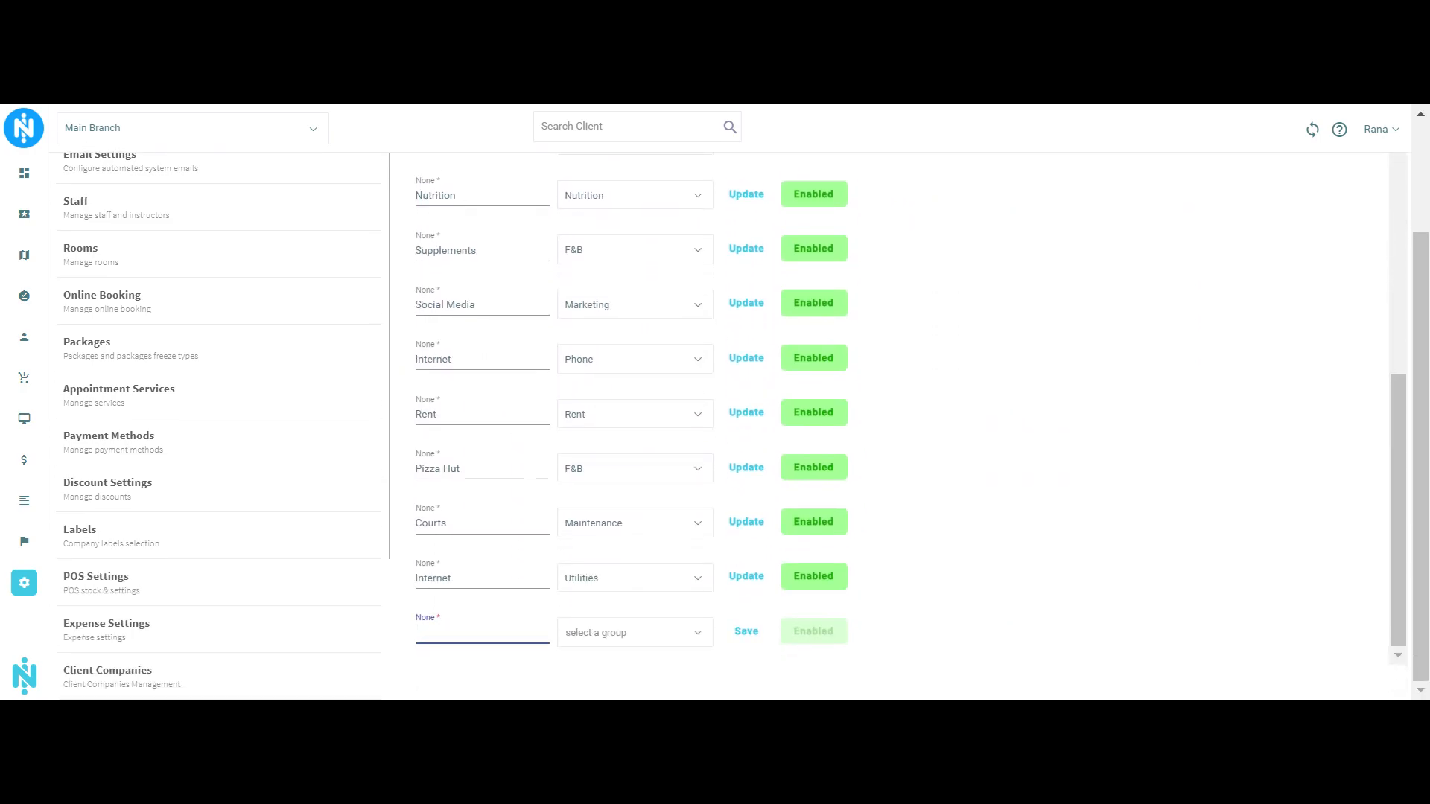
pyautogui.write('Electriticy')
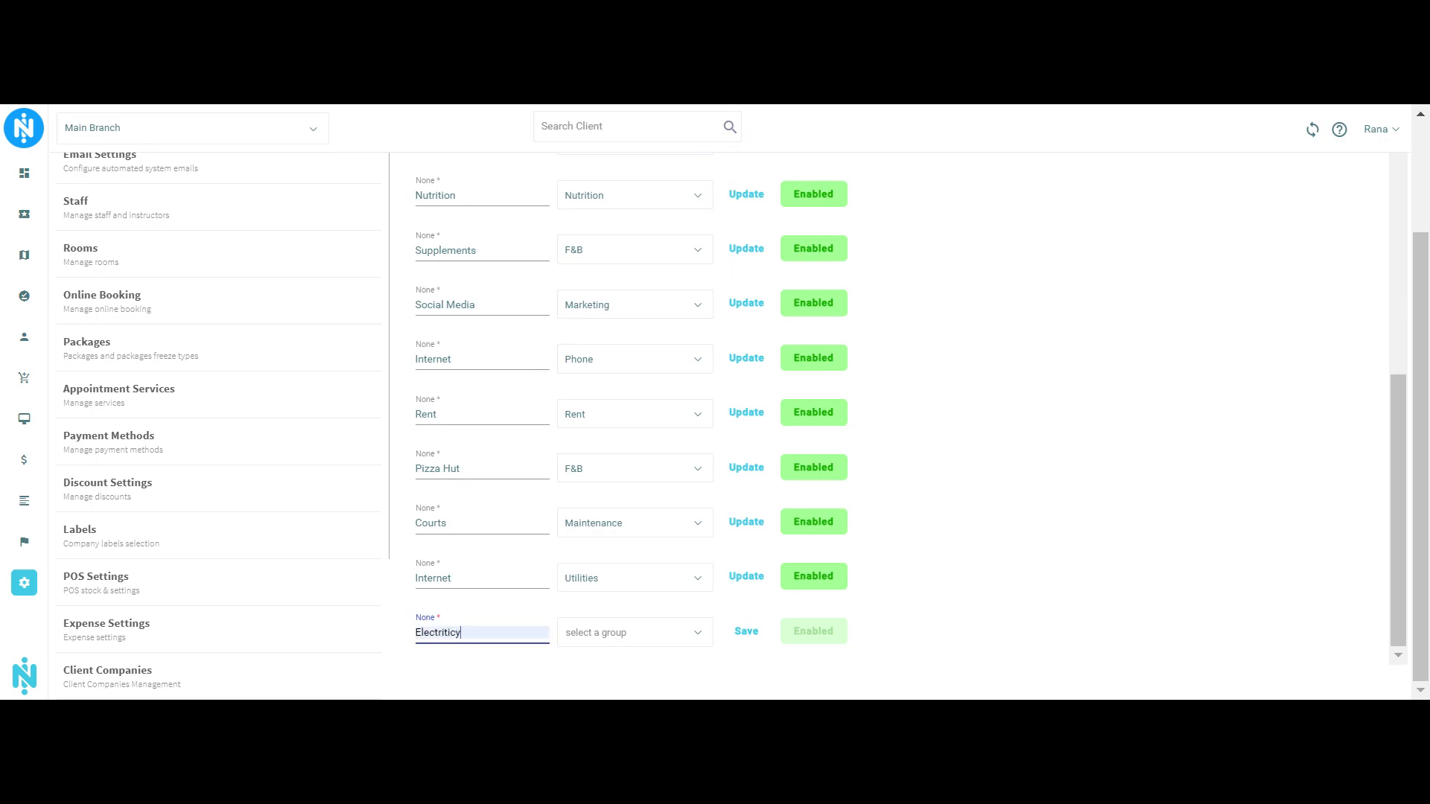
pyautogui.click(651, 633)
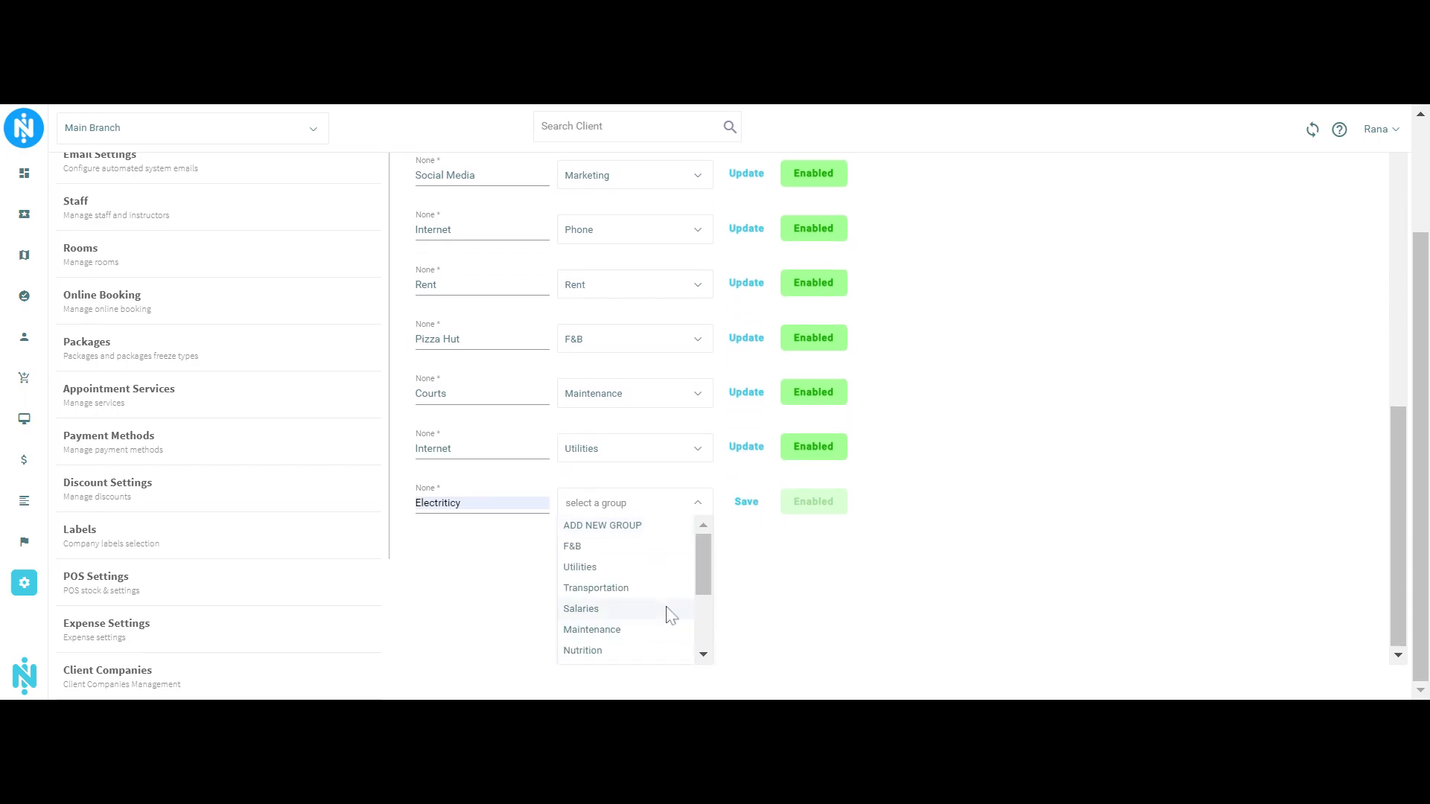
pyautogui.scroll(-1, 659, 596)
pyautogui.scroll(1, 659, 596)
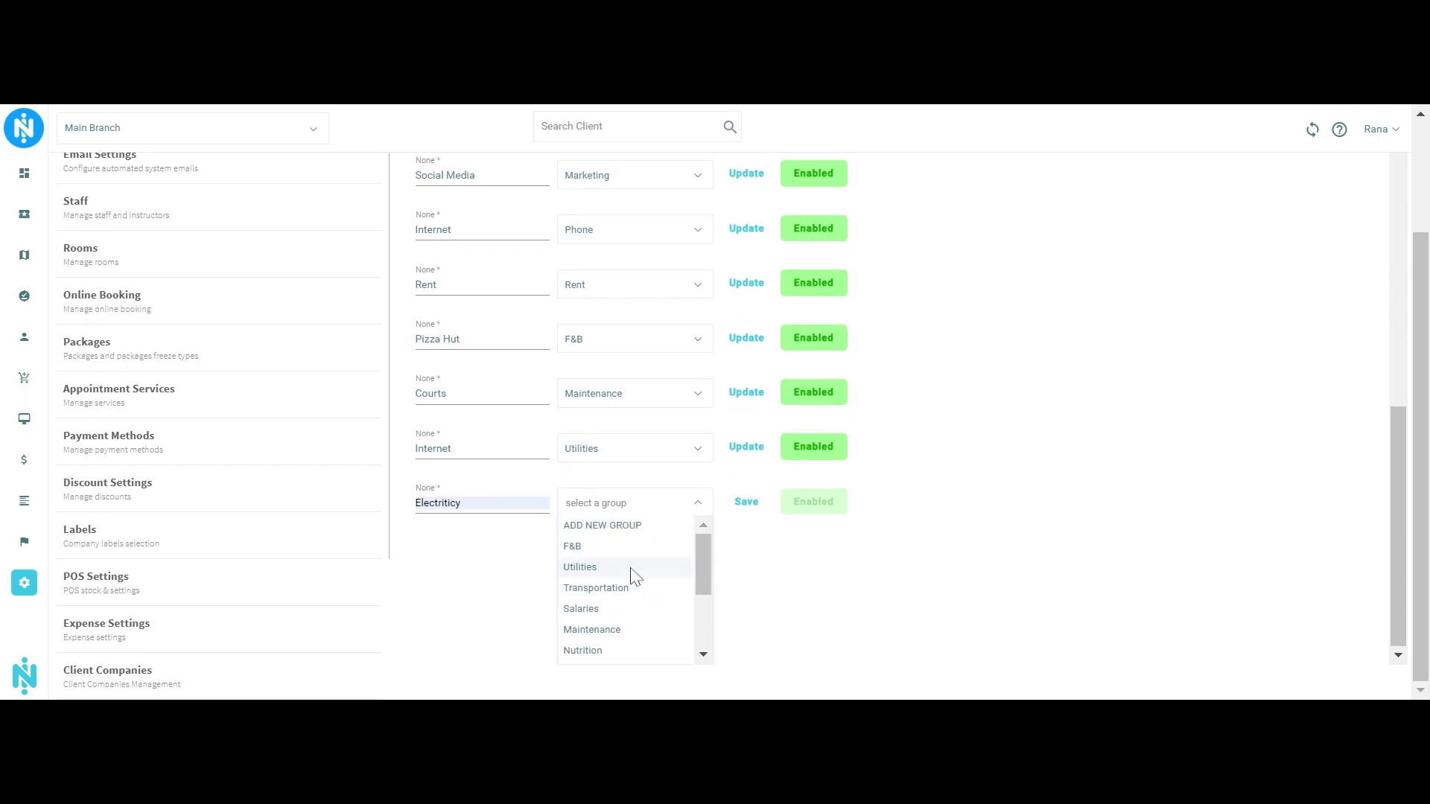
pyautogui.click(631, 571)
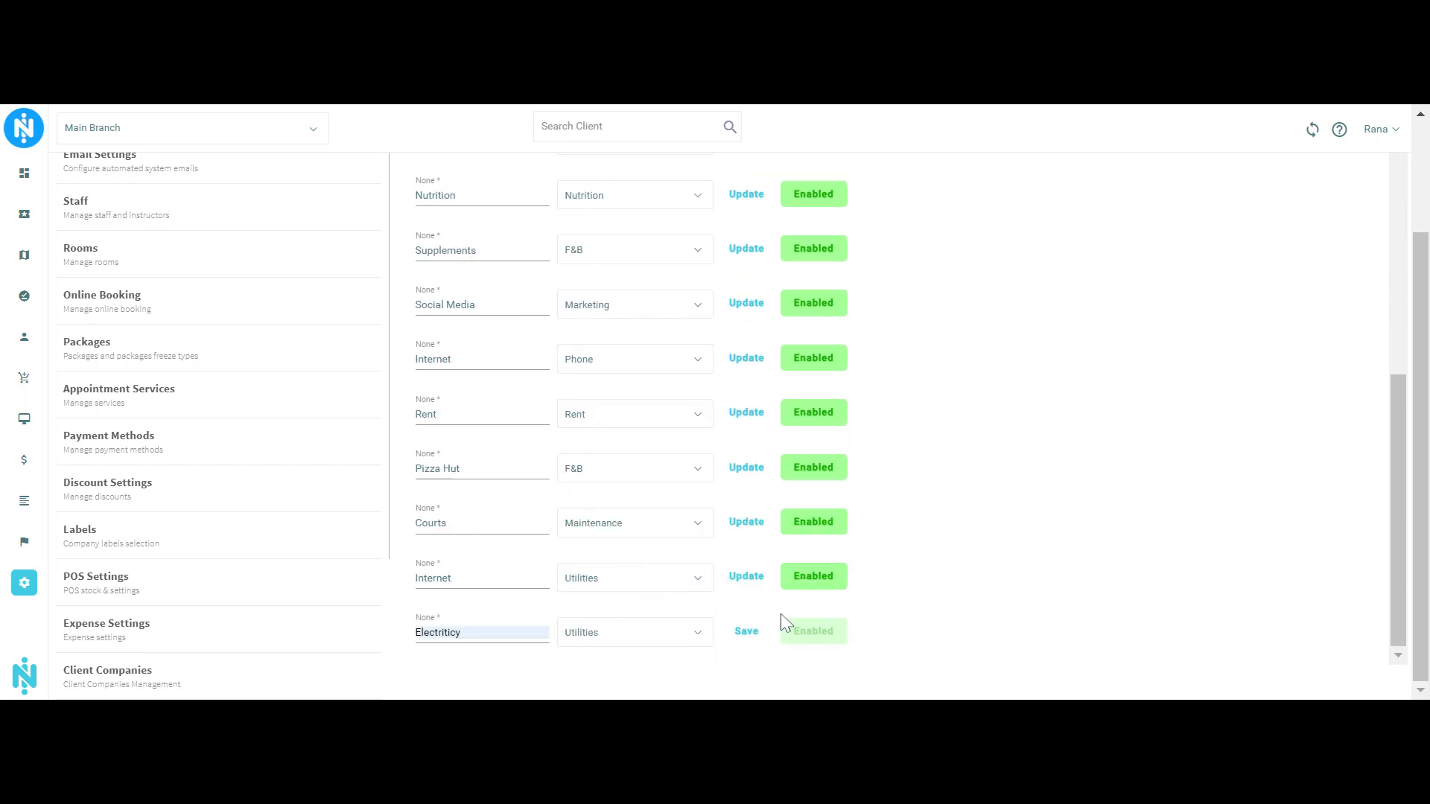
pyautogui.click(747, 632)
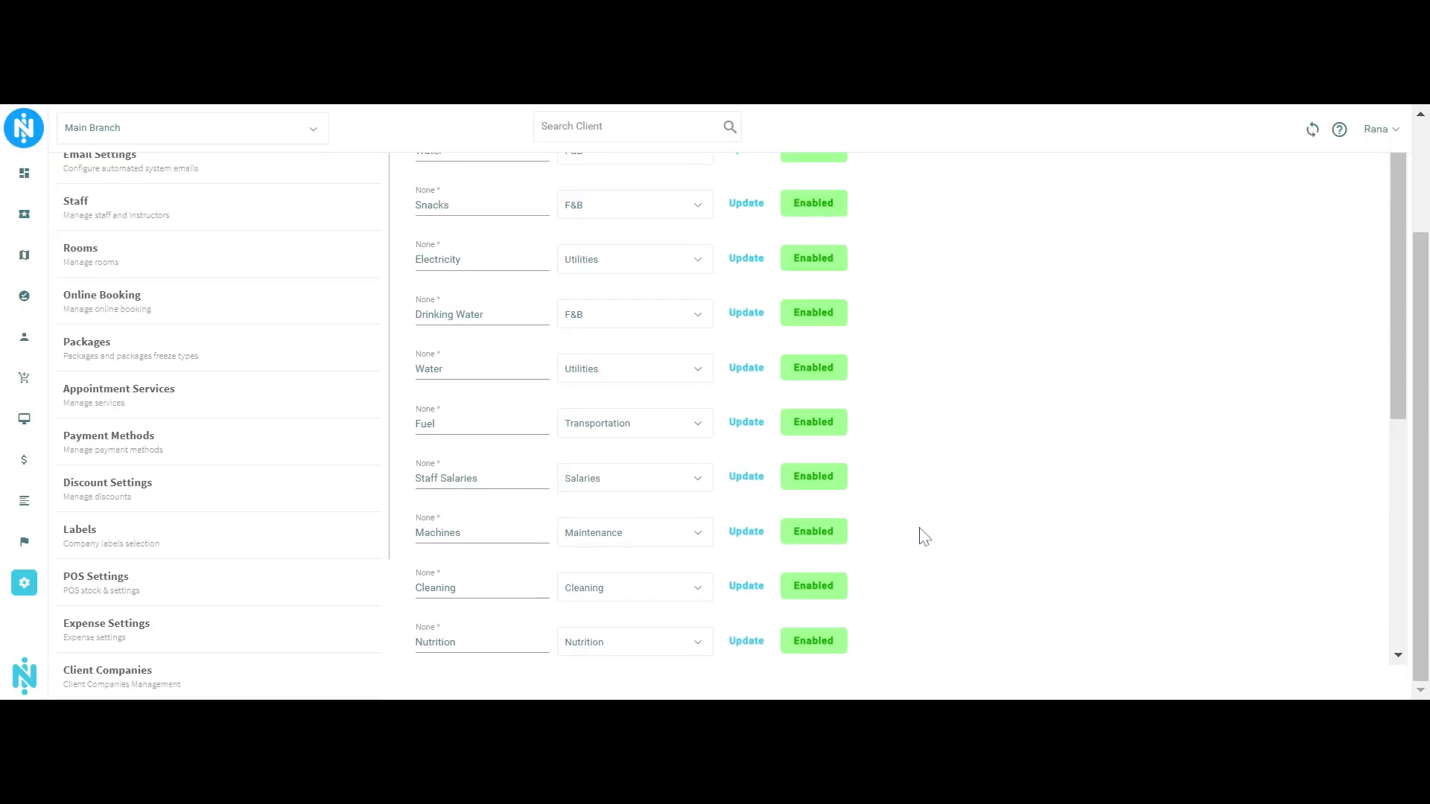
pyautogui.scroll(4, 968, 447)
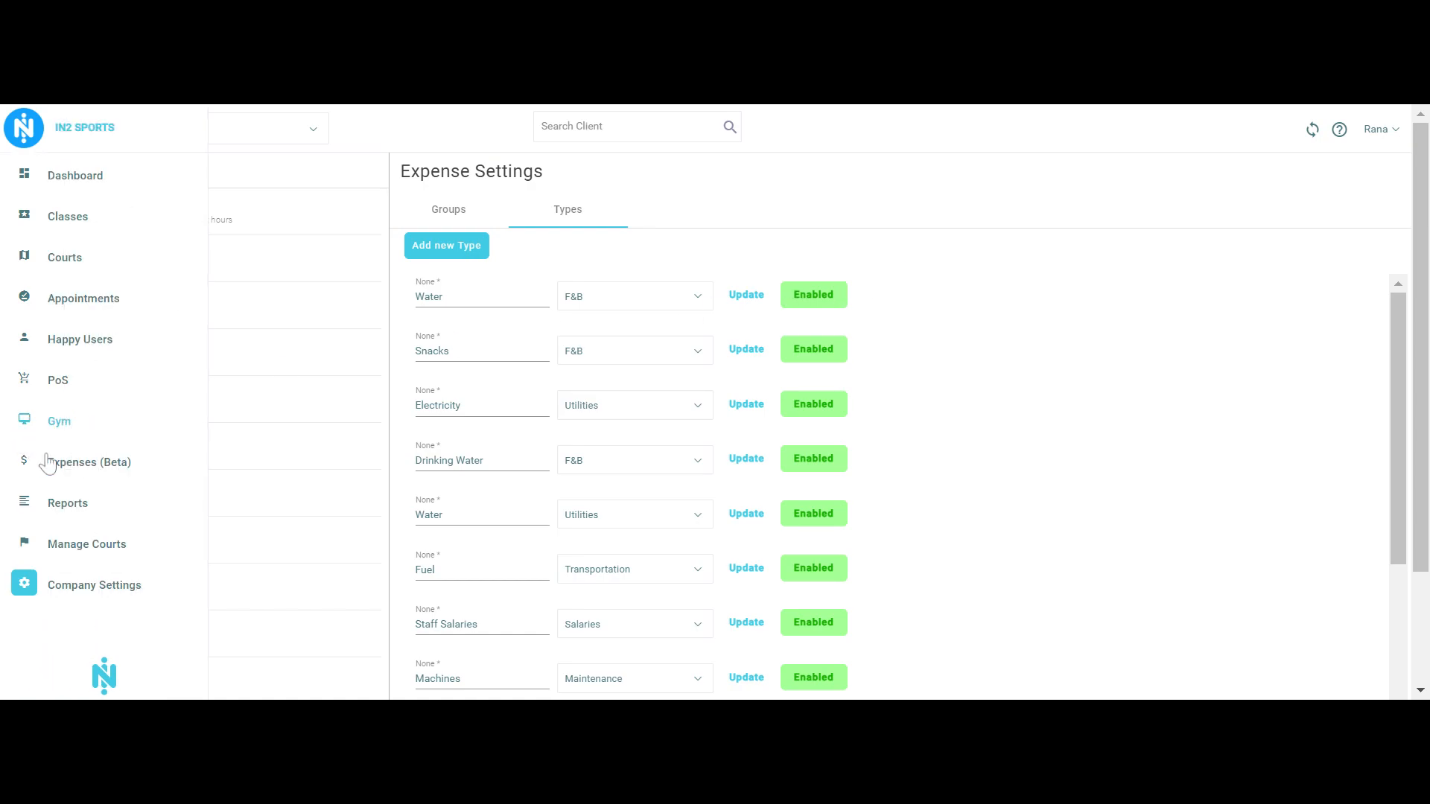
# Return to the expenses area and start adding an external supplier with the name "Electricity"
pyautogui.click(64, 471)
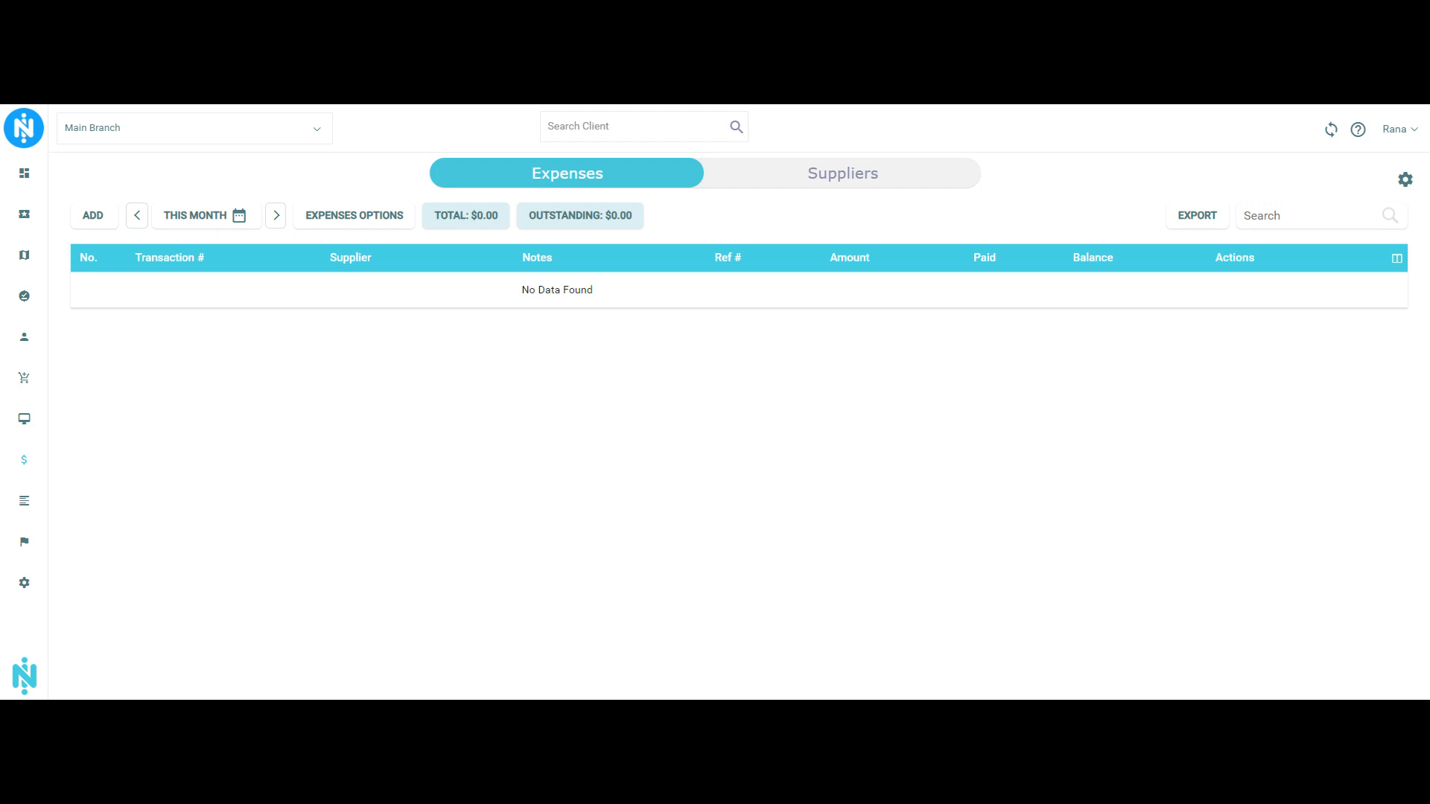
pyautogui.click(819, 177)
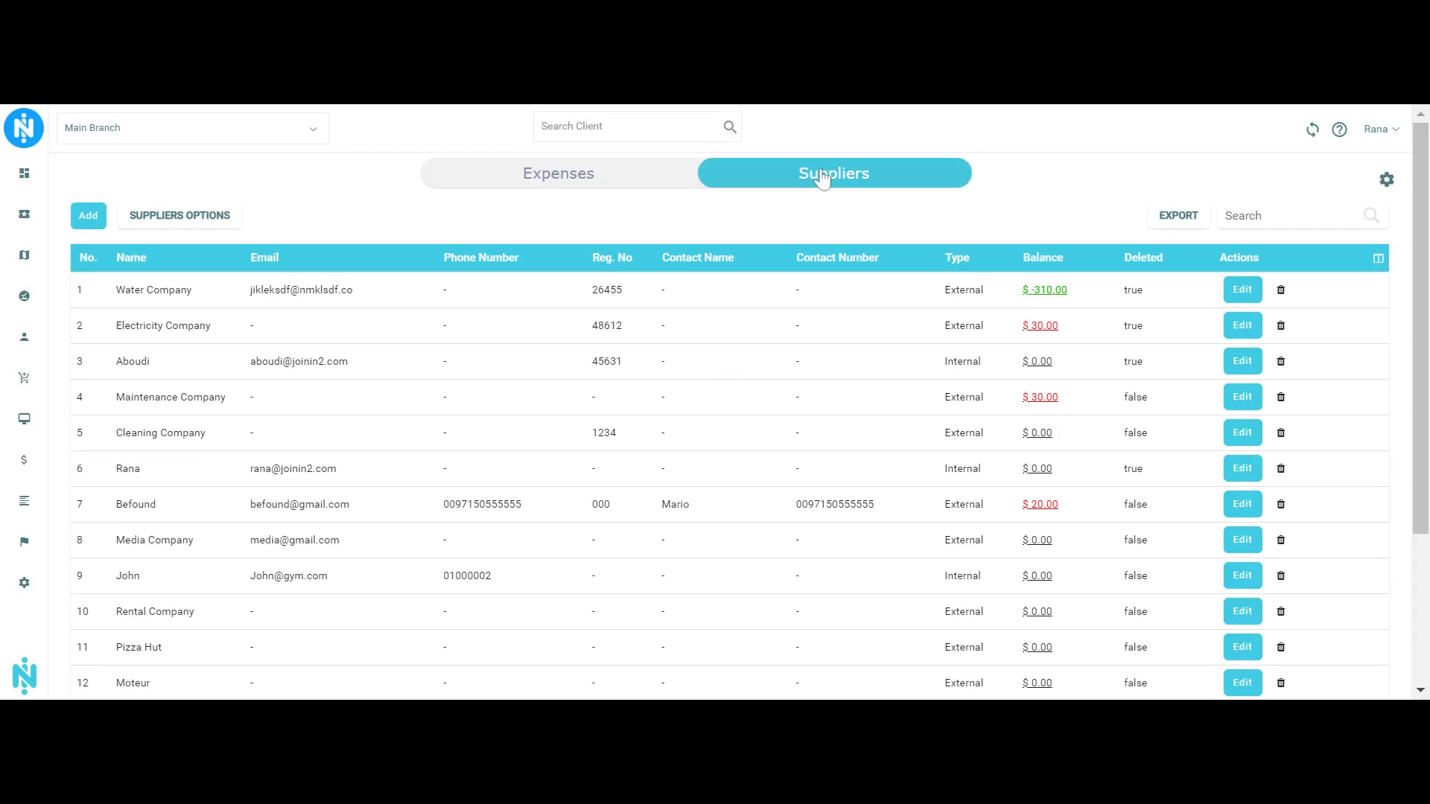
pyautogui.click(91, 217)
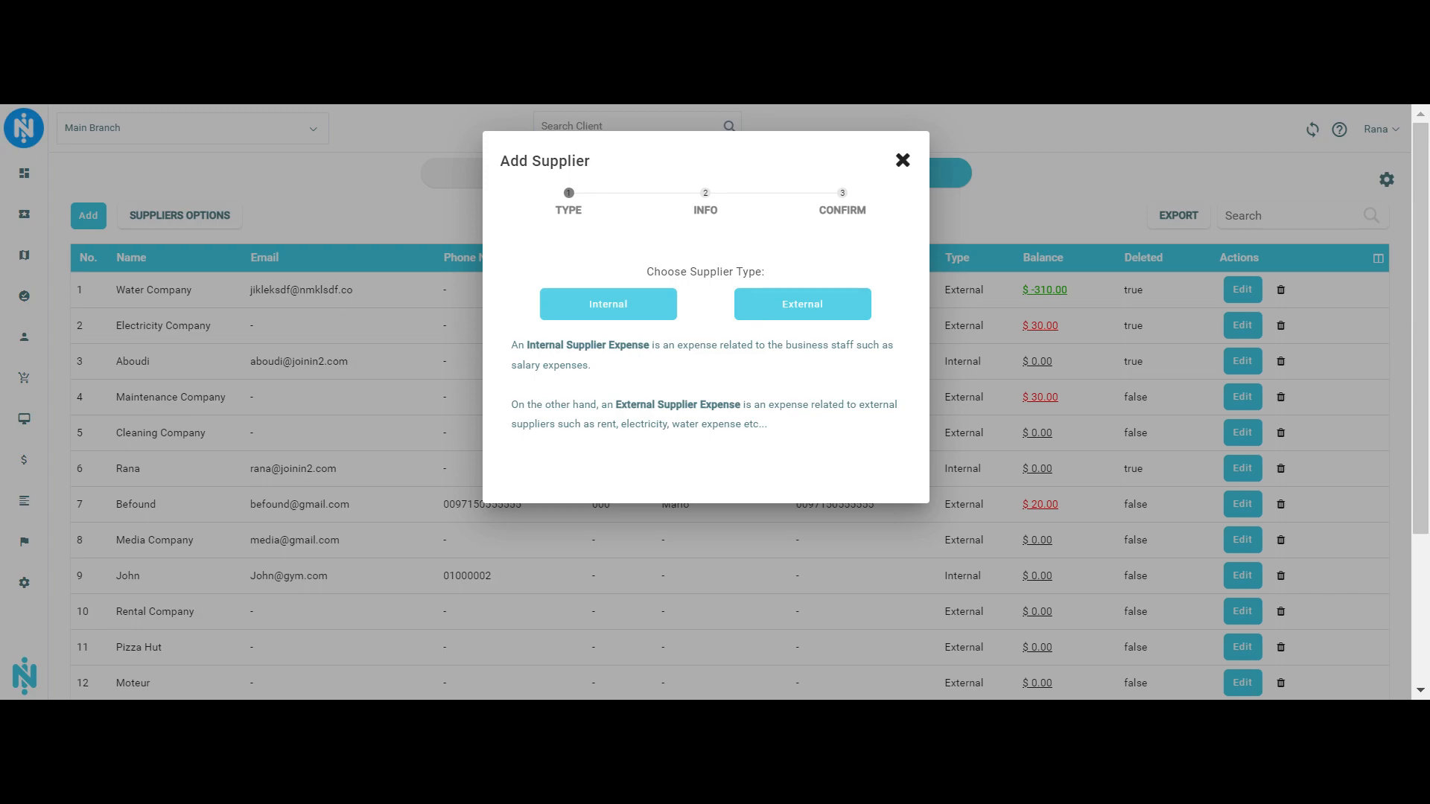
pyautogui.click(752, 305)
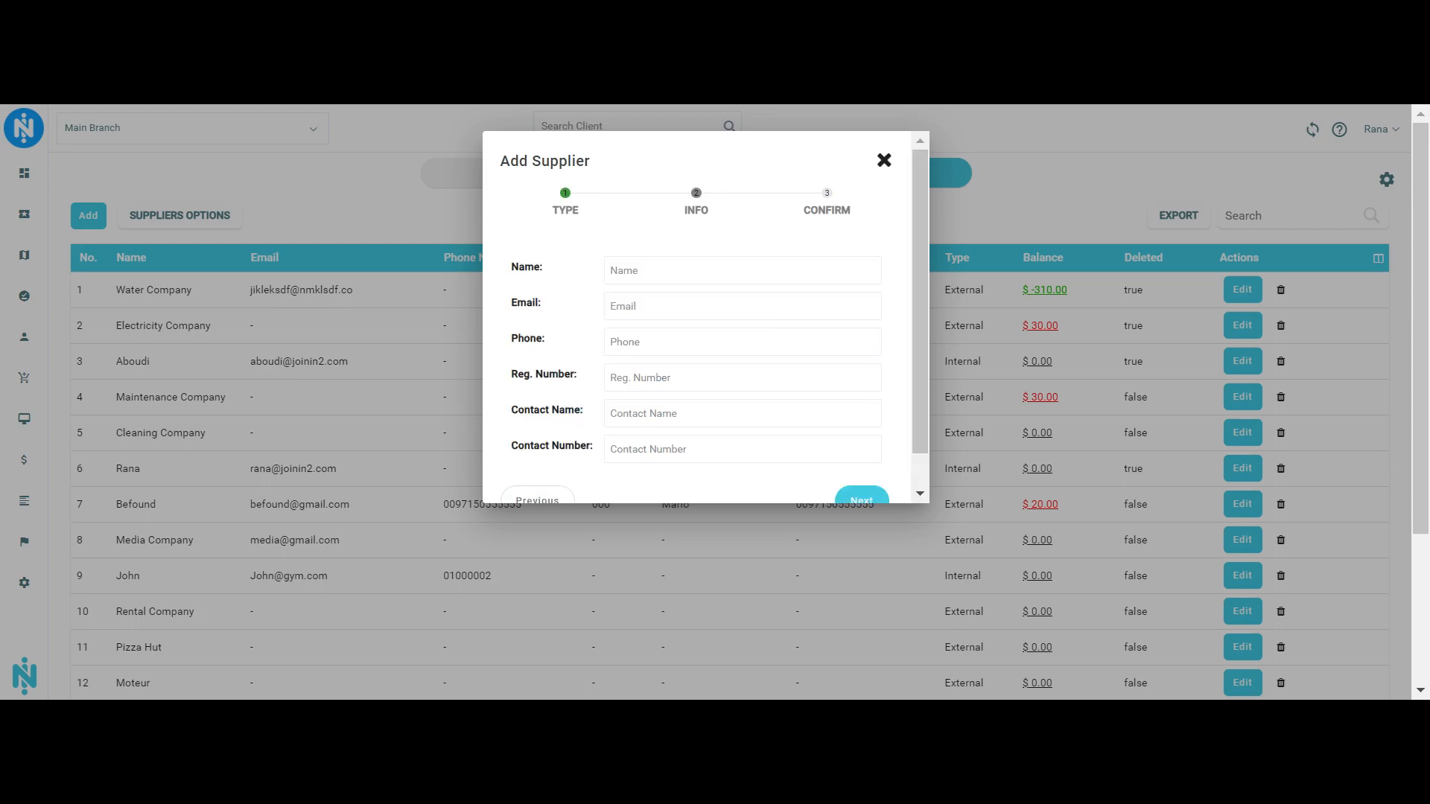
pyautogui.click(743, 271)
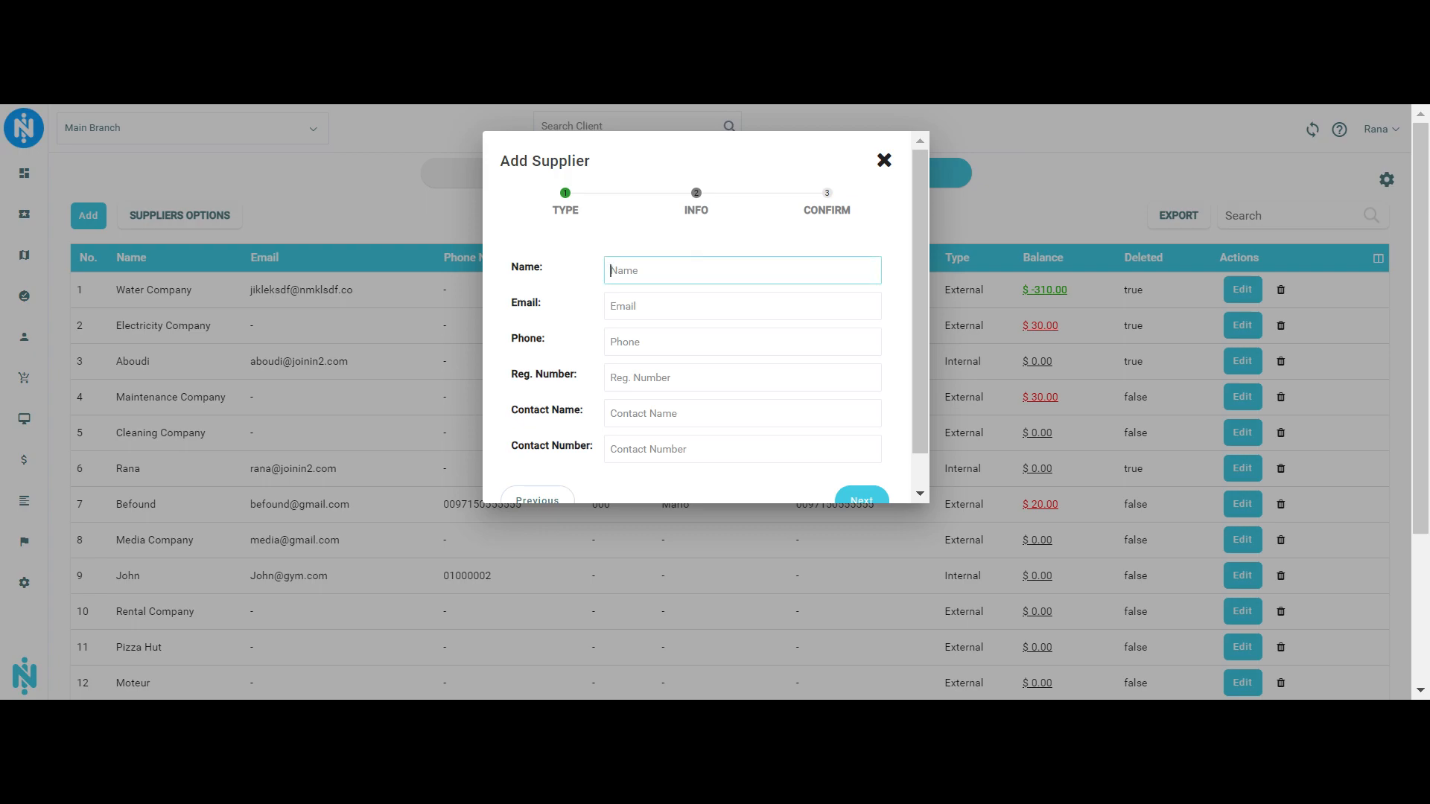
pyautogui.write('Electricity')
pyautogui.scroll(-1, 698, 317)
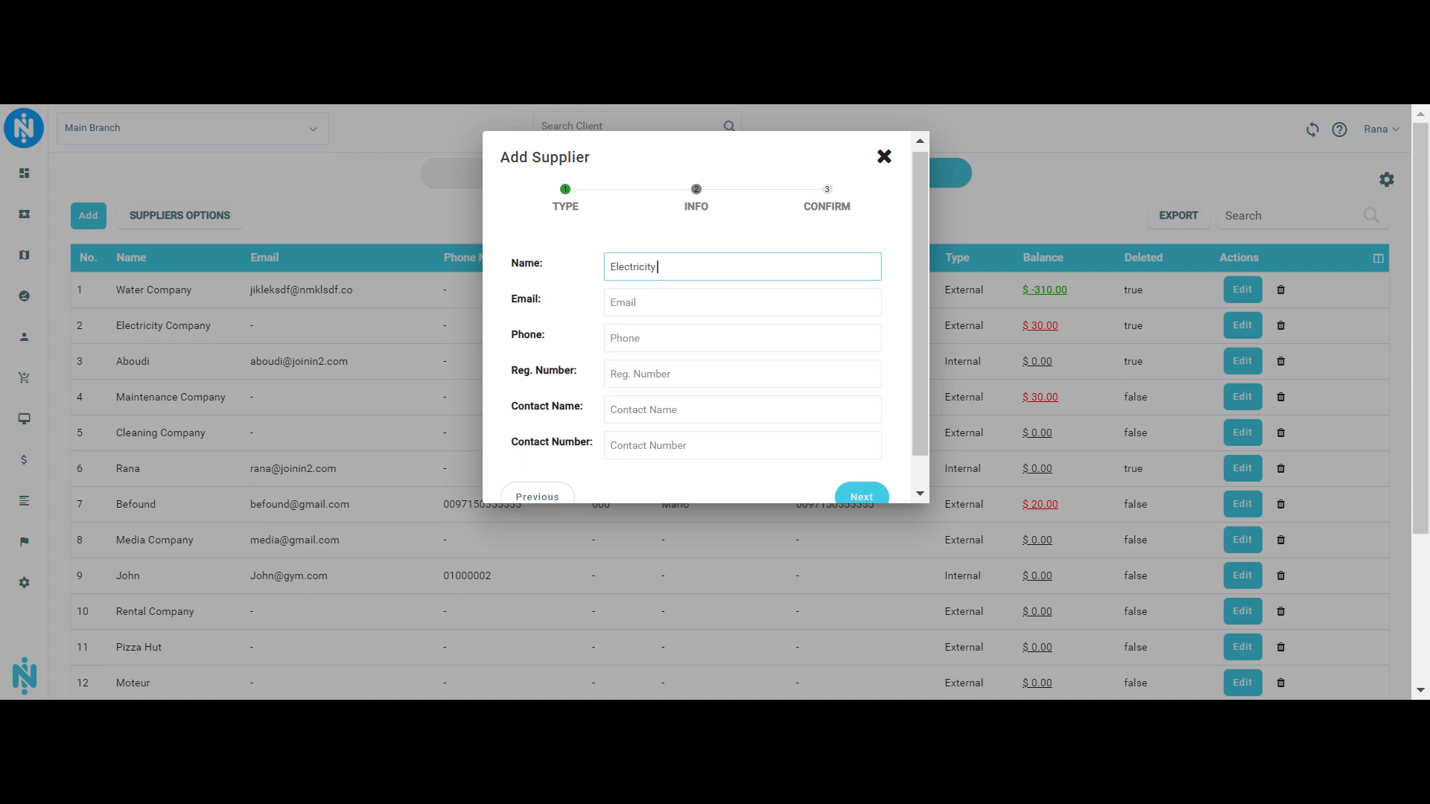
# Go through the supplier form's email, phone, registration number, contact name and contact number fields without filling them in
pyautogui.click(742, 267)
pyautogui.click(743, 303)
pyautogui.click(657, 337)
pyautogui.click(646, 374)
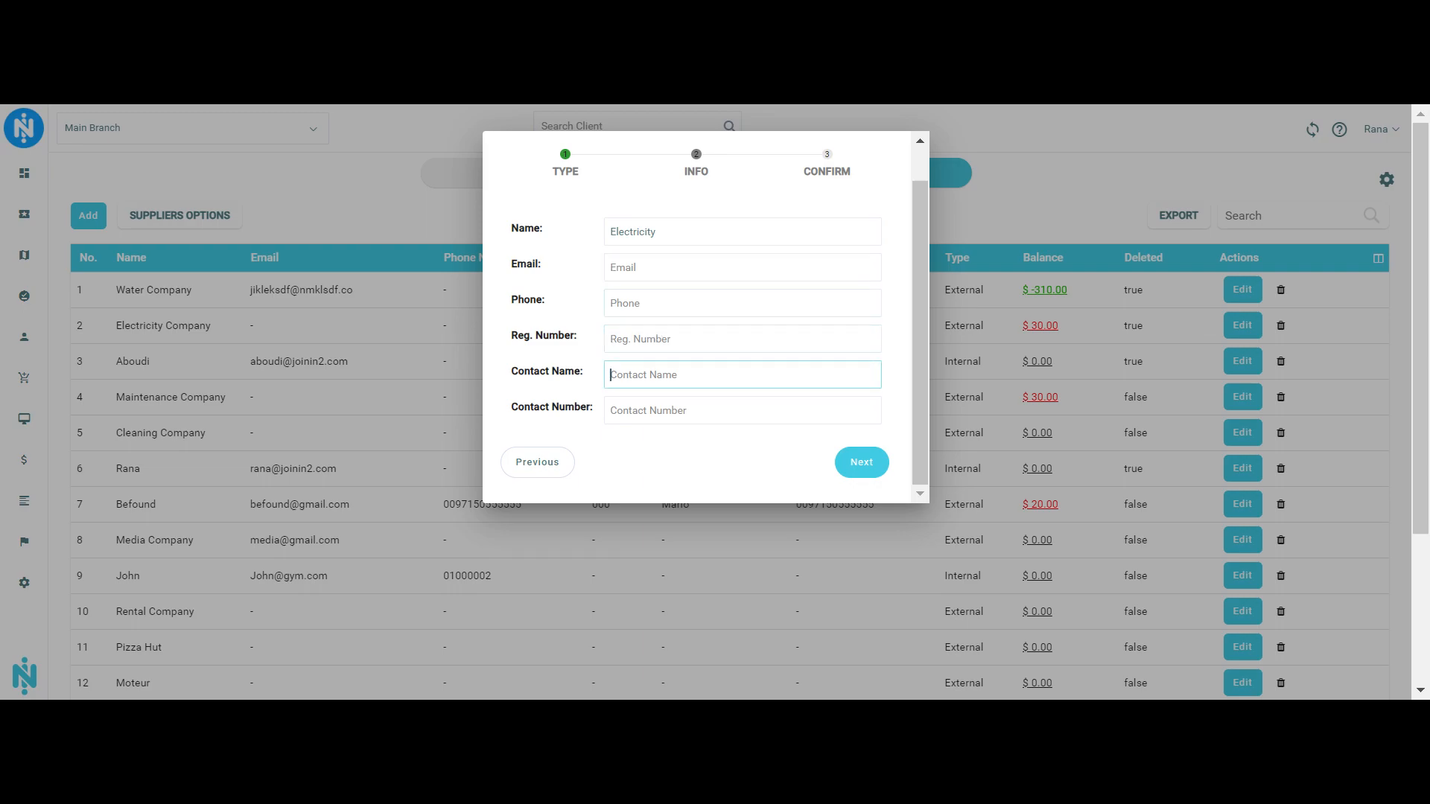
pyautogui.click(643, 410)
pyautogui.click(644, 378)
pyautogui.click(646, 410)
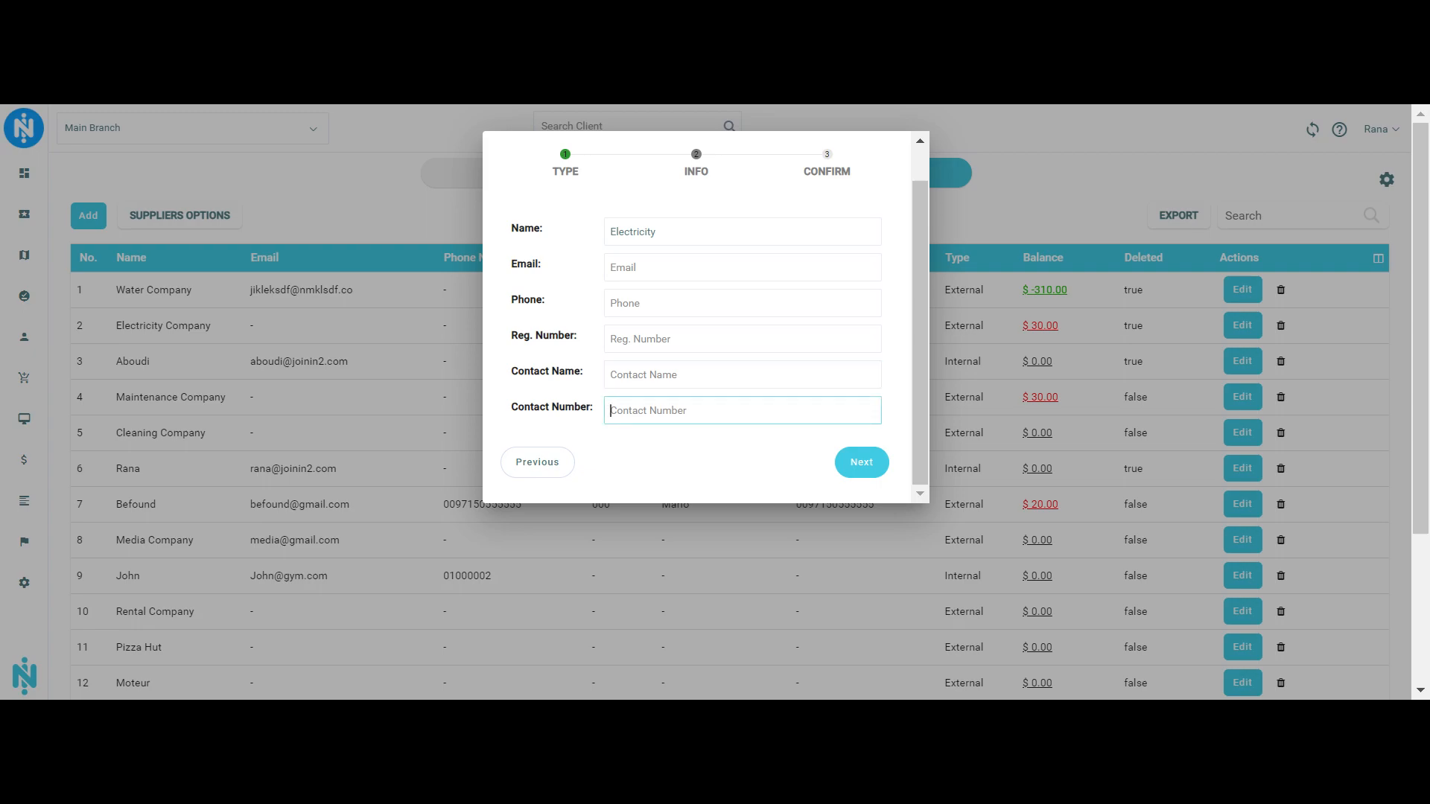
pyautogui.click(645, 410)
pyautogui.scroll(1, 697, 320)
pyautogui.click(659, 270)
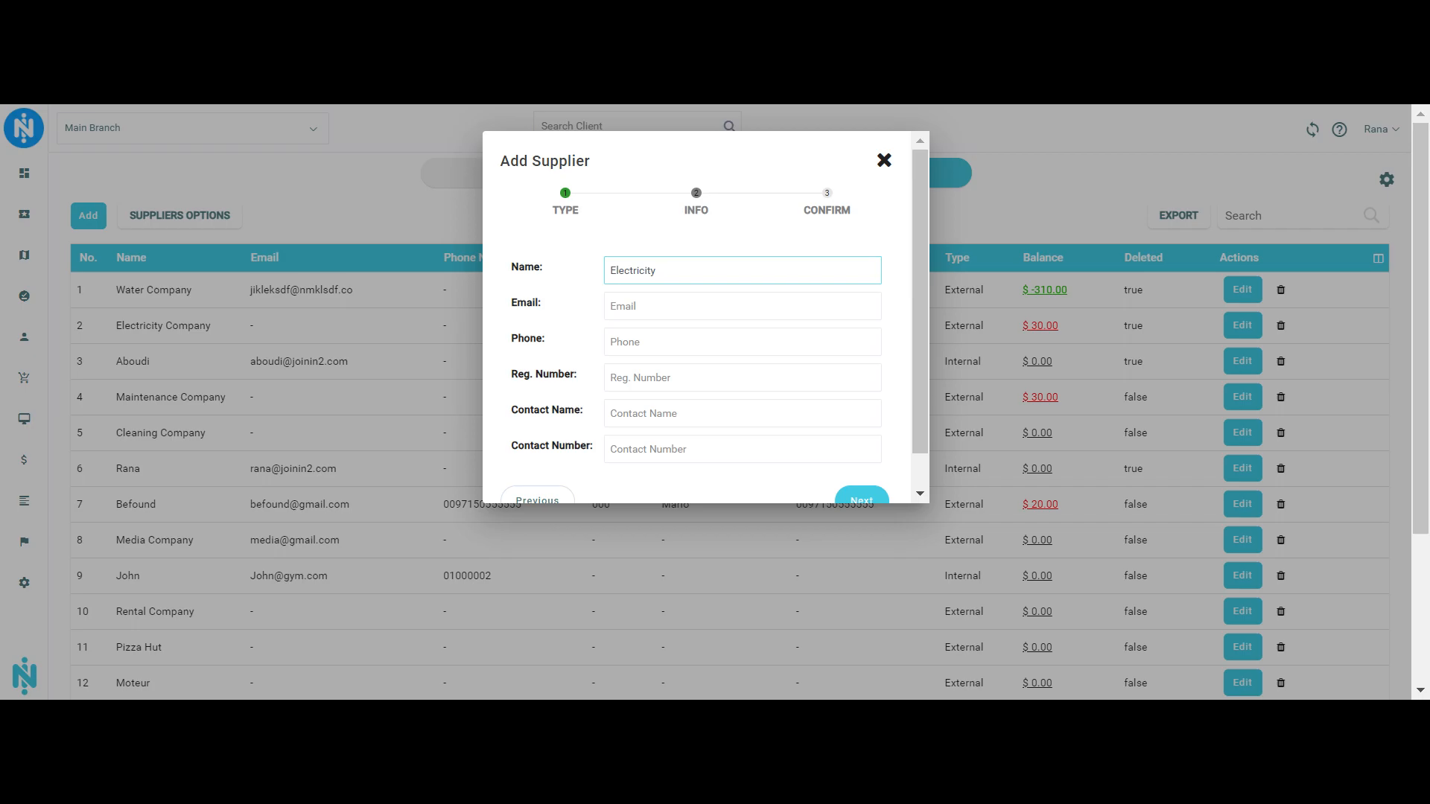
# Confirm the creation of the Electricity supplier and check its entry at the end of the suppliers list
pyautogui.scroll(-2, 942, 318)
pyautogui.scroll(-1, 894, 464)
pyautogui.click(867, 464)
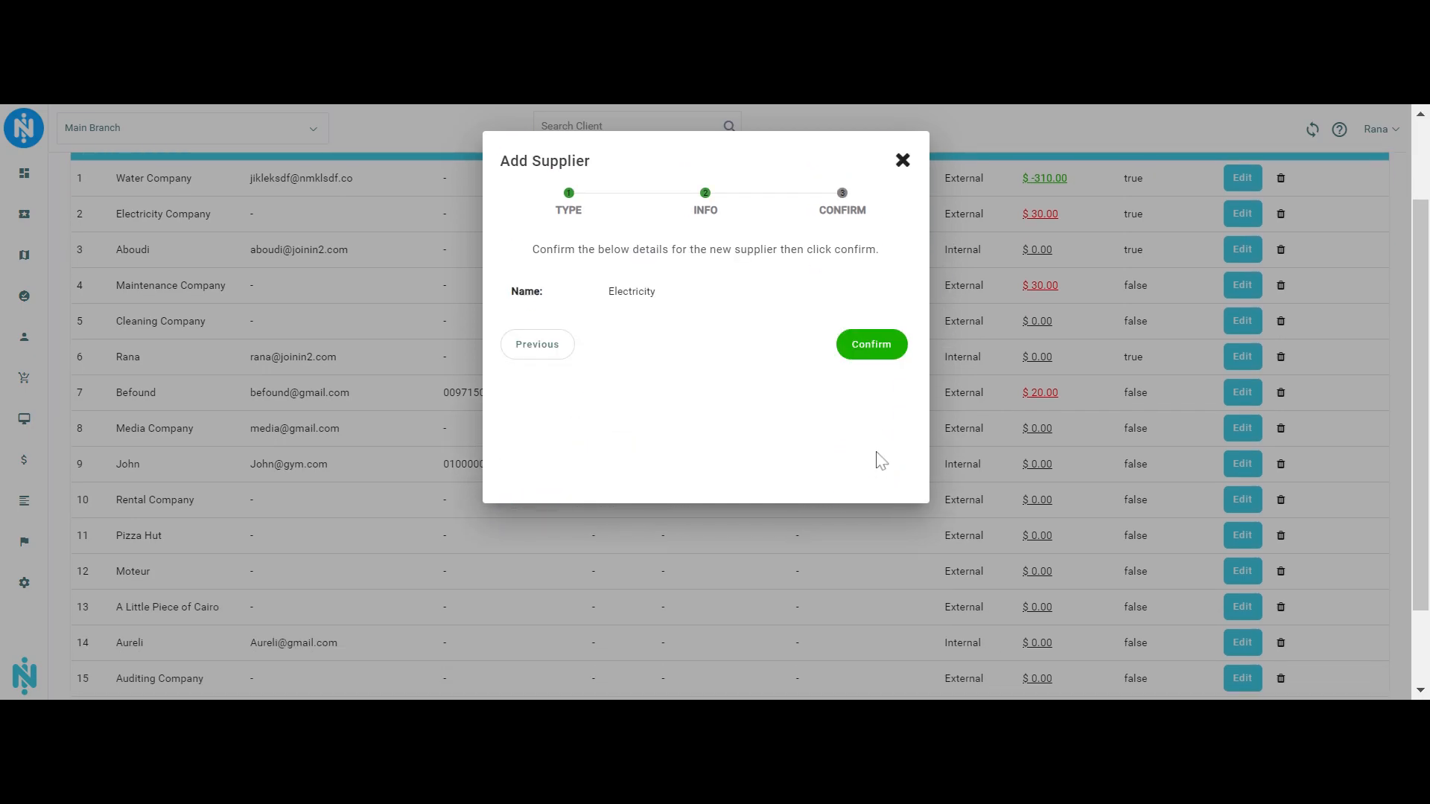
pyautogui.click(870, 344)
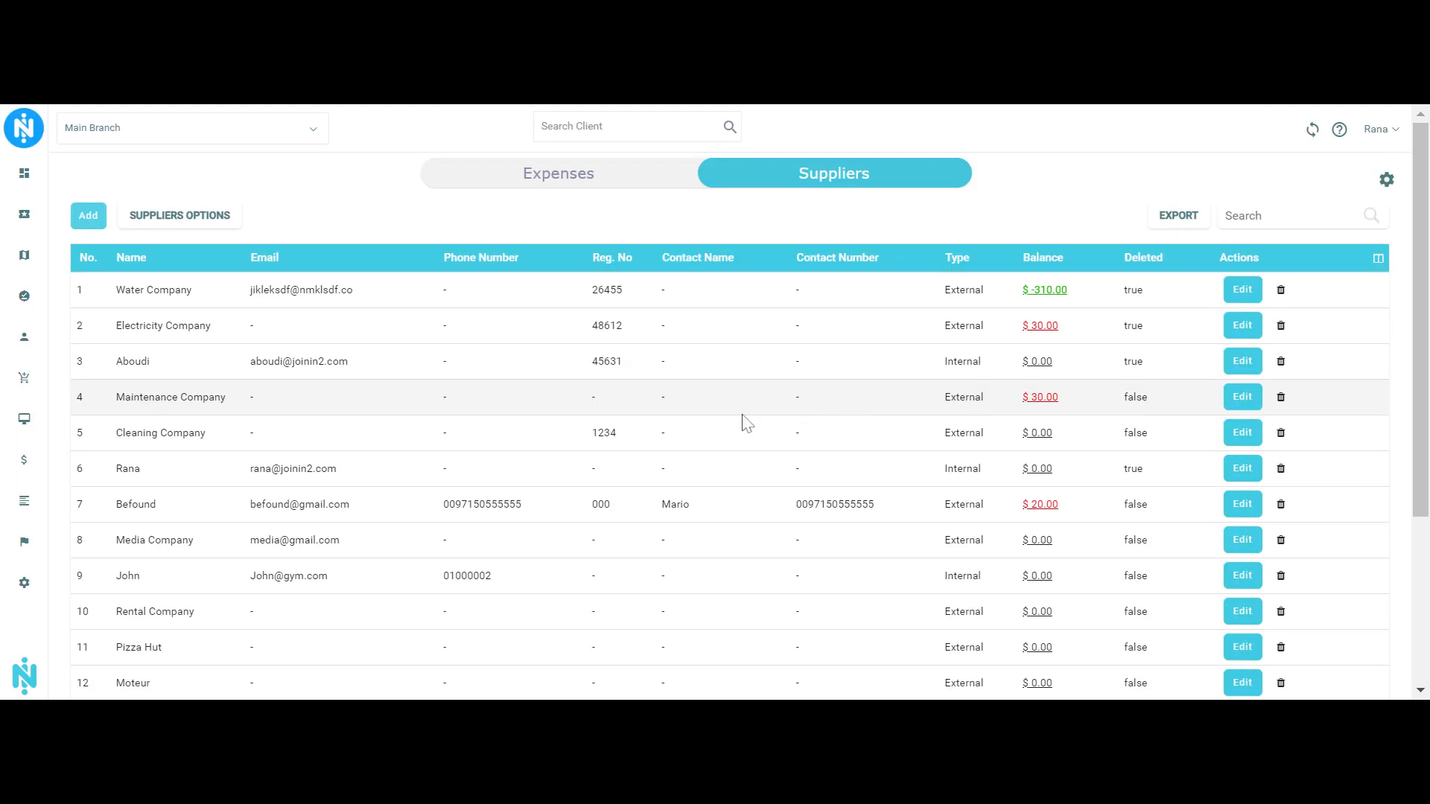
pyautogui.scroll(-3, 745, 423)
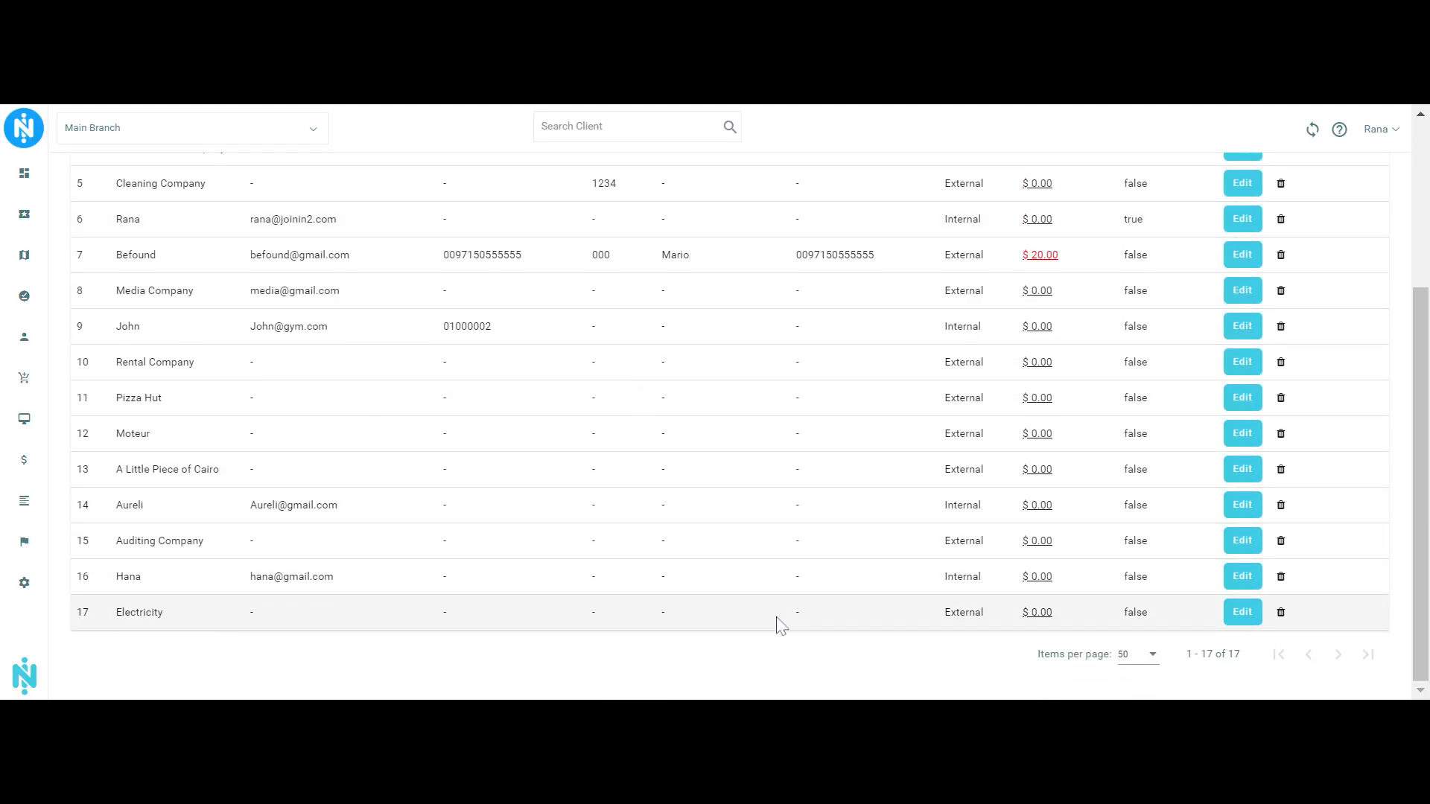
pyautogui.scroll(3, 774, 618)
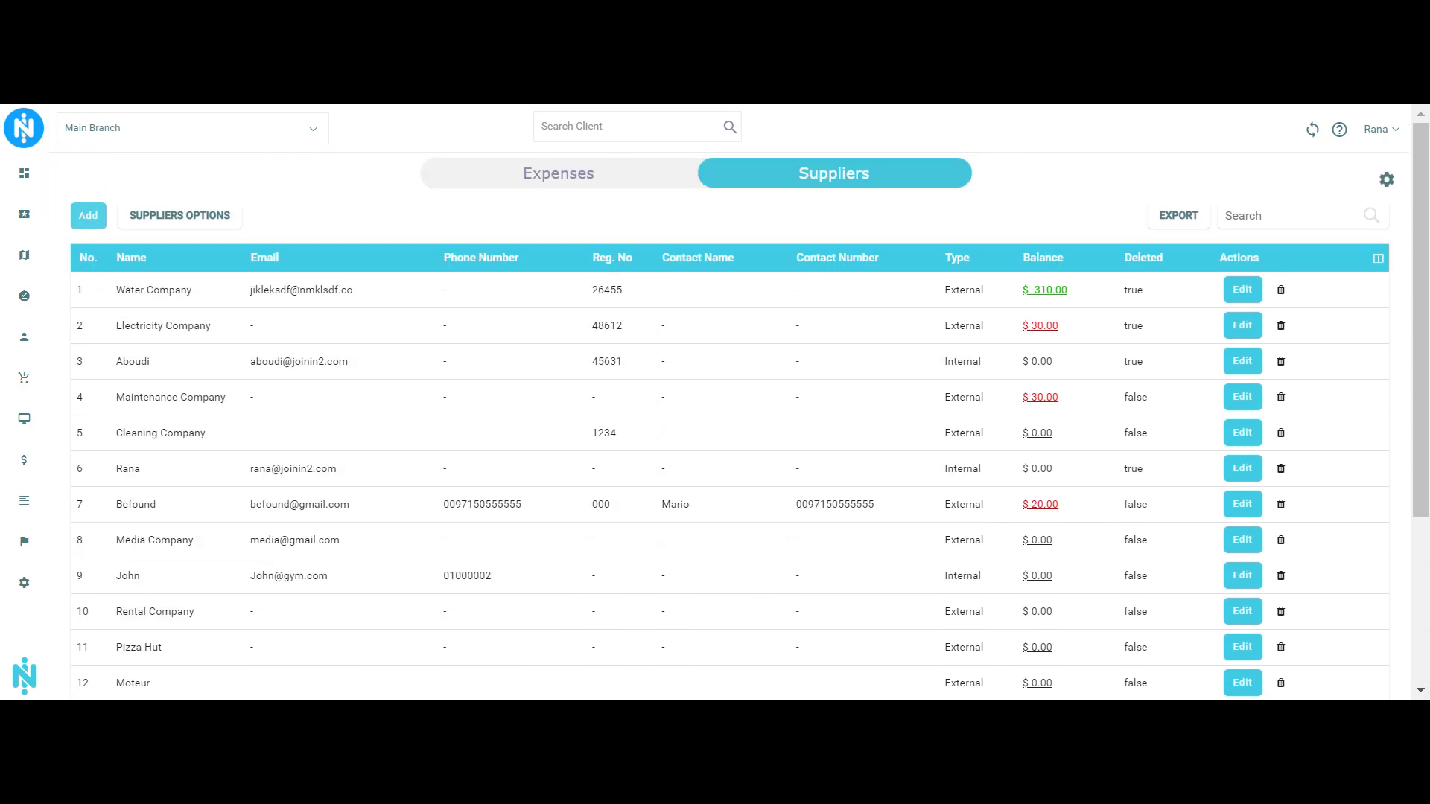
# Start a new expense and choose Electricity as its supplier
pyautogui.click(586, 181)
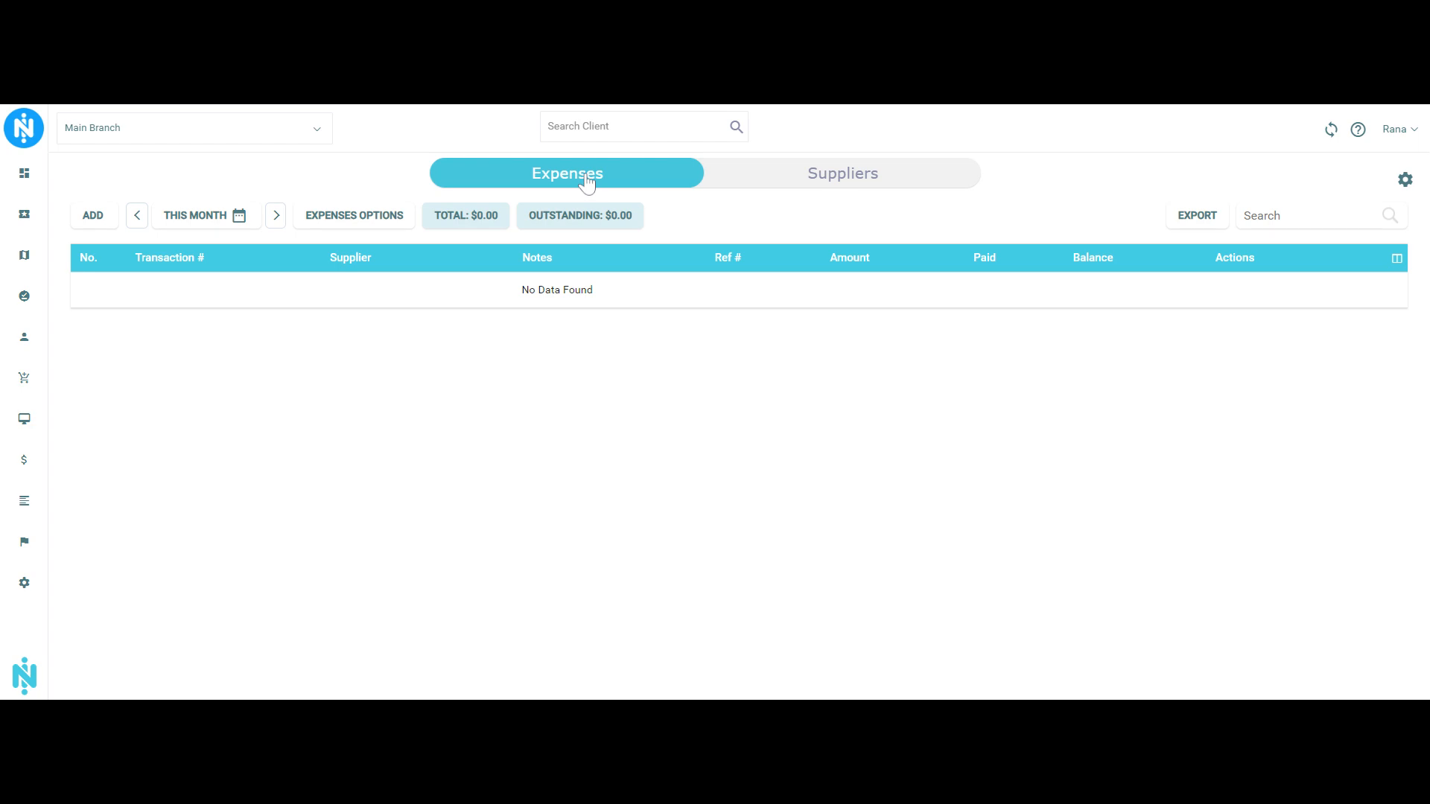
pyautogui.click(98, 218)
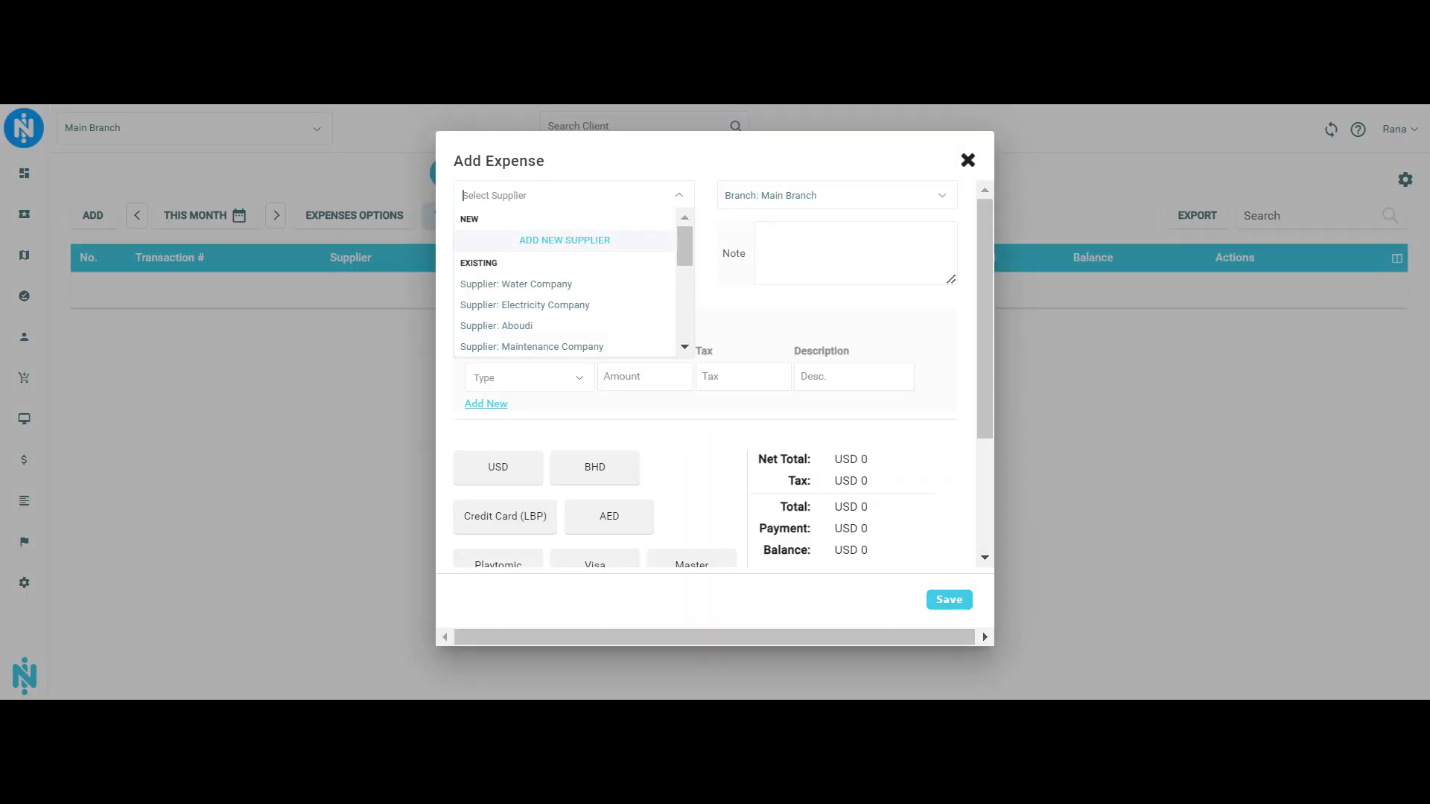
pyautogui.scroll(-8, 591, 293)
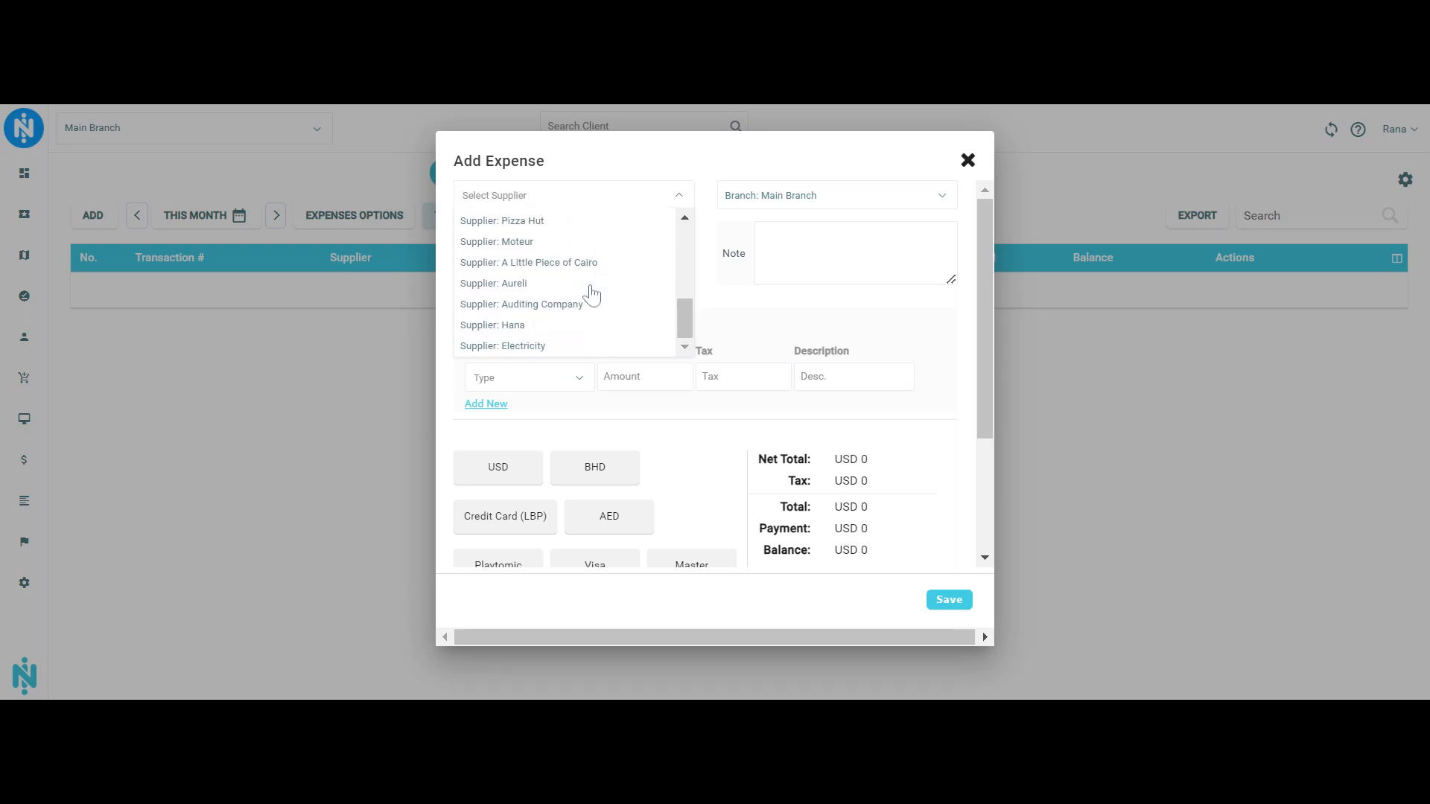
pyautogui.scroll(-2, 590, 294)
pyautogui.click(549, 243)
pyautogui.scroll(2, 709, 247)
# Set the new expense's reference number to 2345345 and its date to 2024-02-28
pyautogui.click(592, 235)
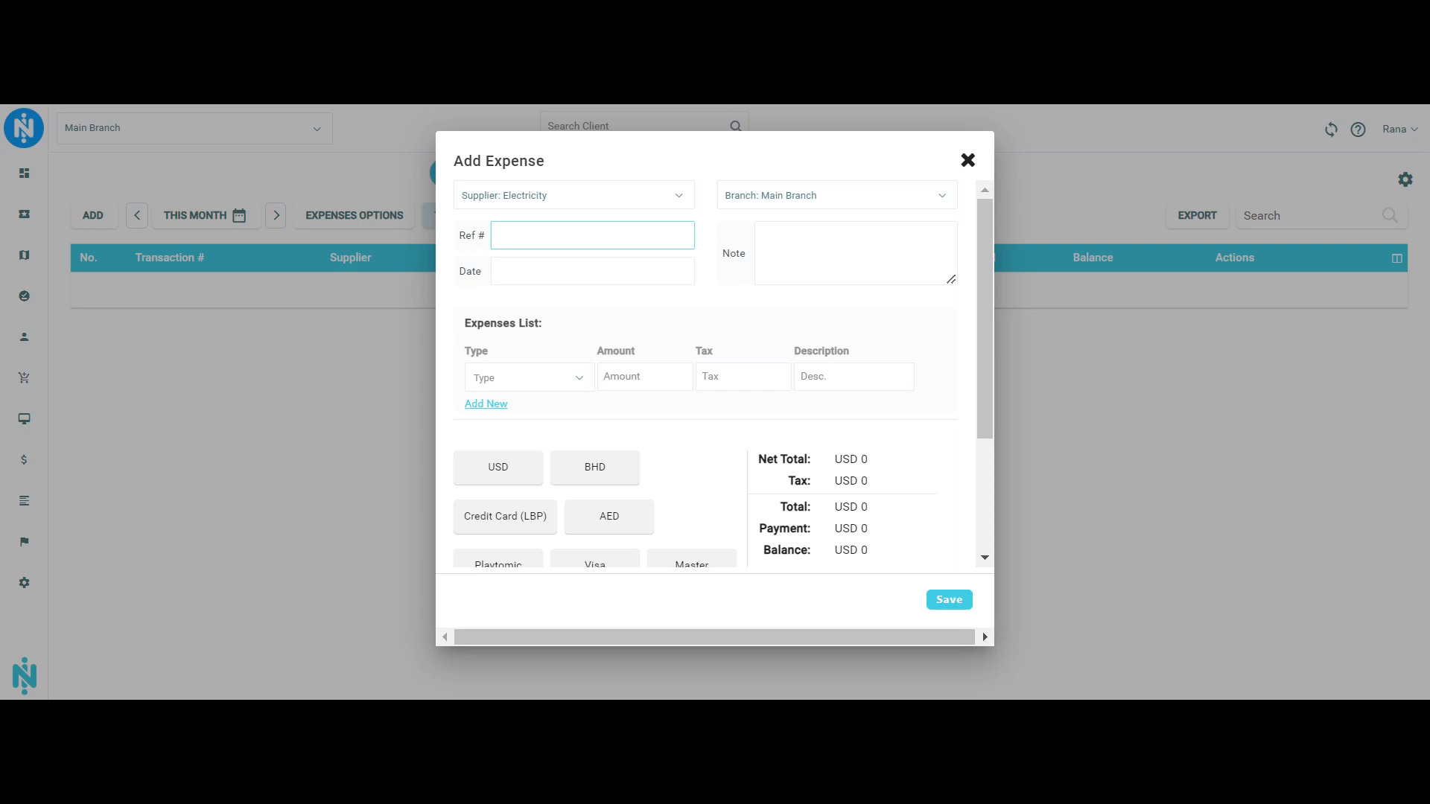
pyautogui.write('2345345')
pyautogui.click(592, 270)
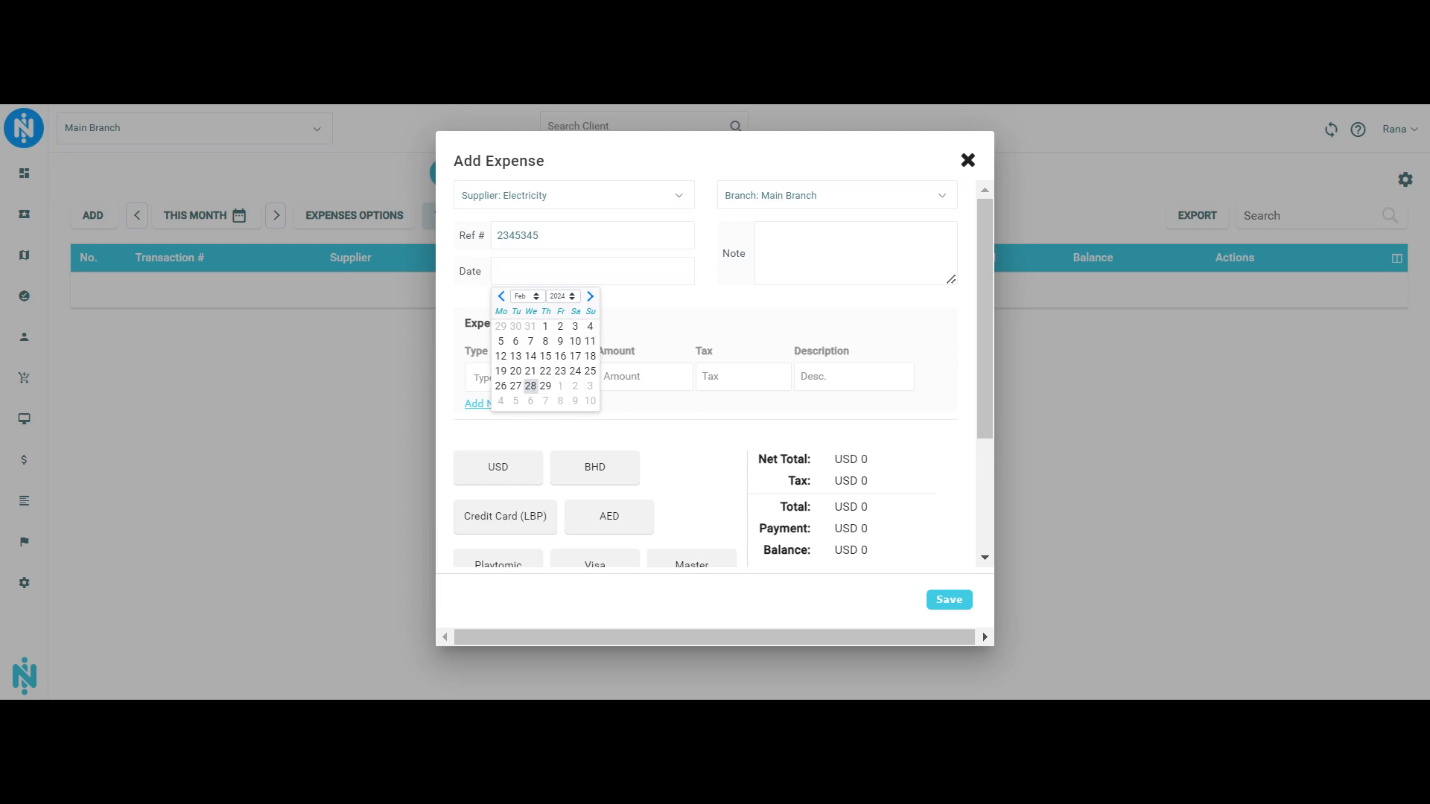
pyautogui.click(590, 296)
pyautogui.click(503, 298)
pyautogui.click(531, 386)
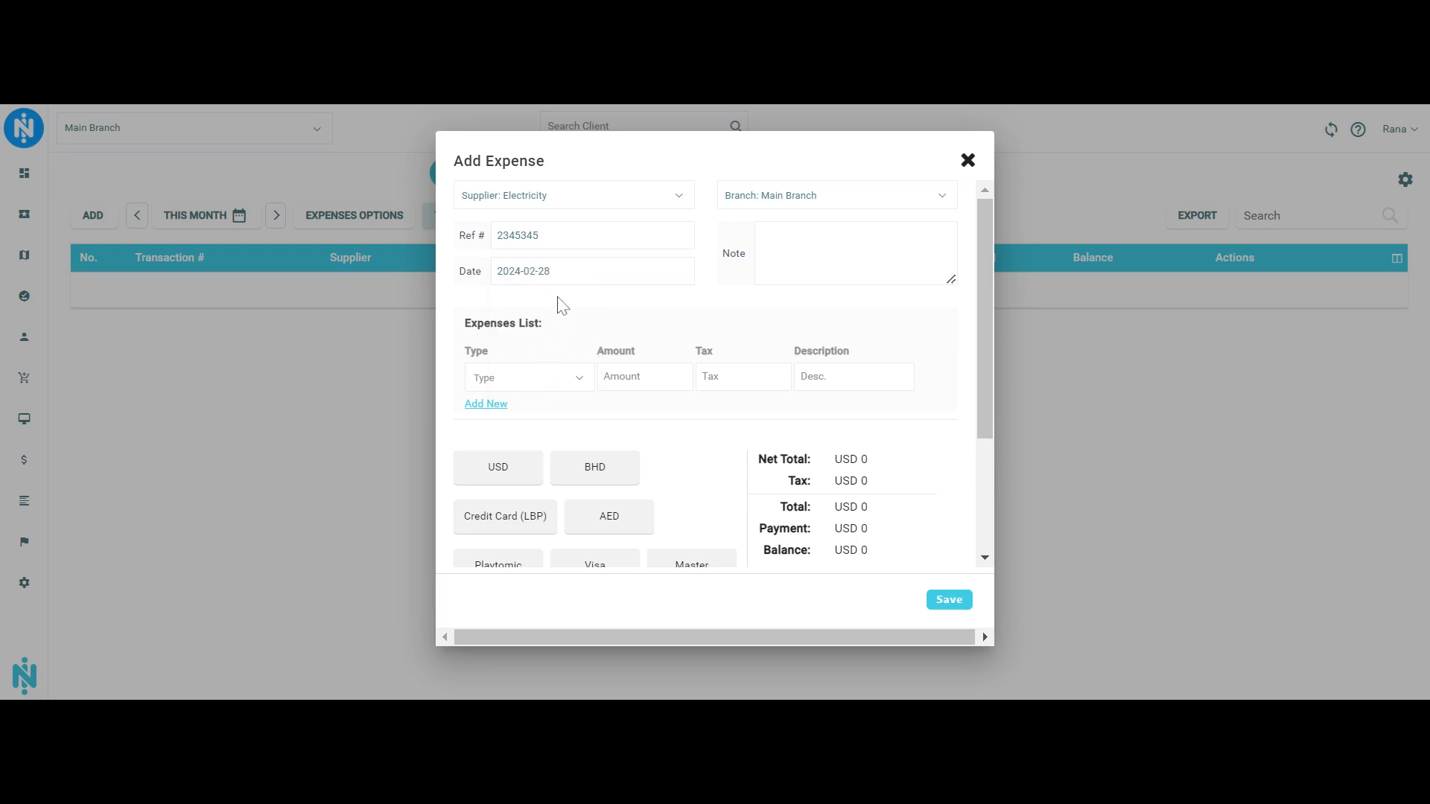
# Leave the note empty and add an expense line of type Electriticy with an amount of 100
pyautogui.click(856, 253)
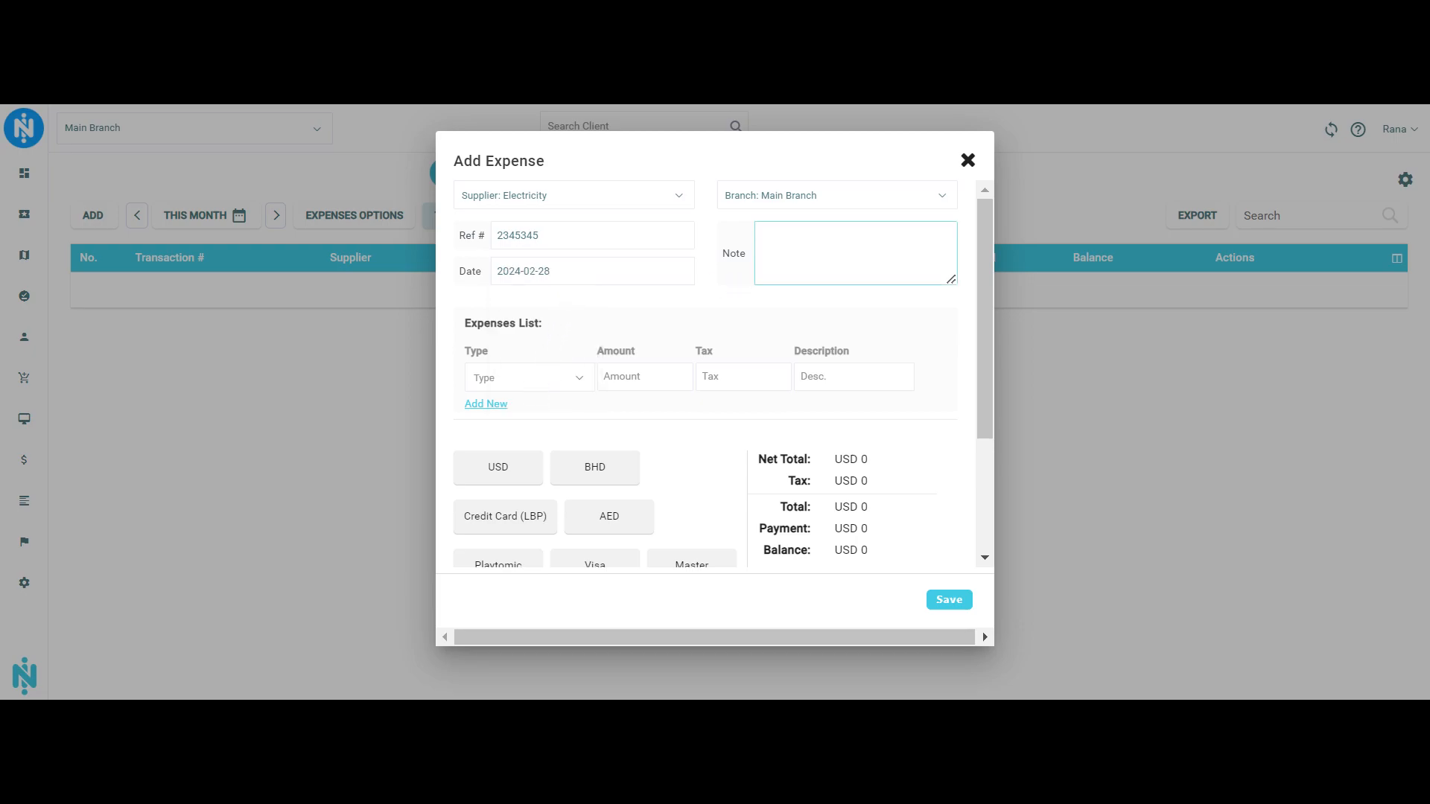
pyautogui.scroll(-2, 585, 329)
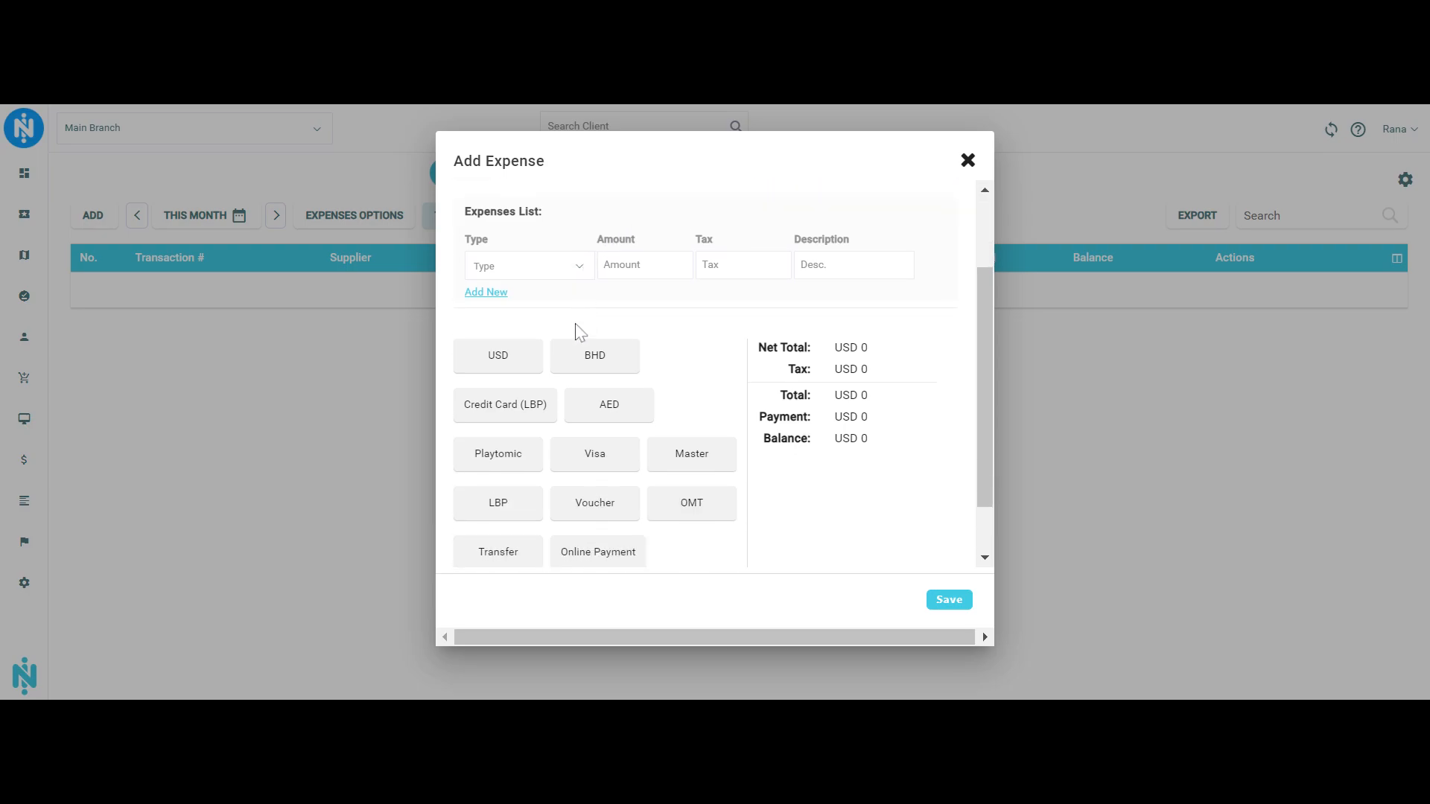
pyautogui.click(567, 269)
pyautogui.moveTo(581, 307); pyautogui.dragTo(585, 390)
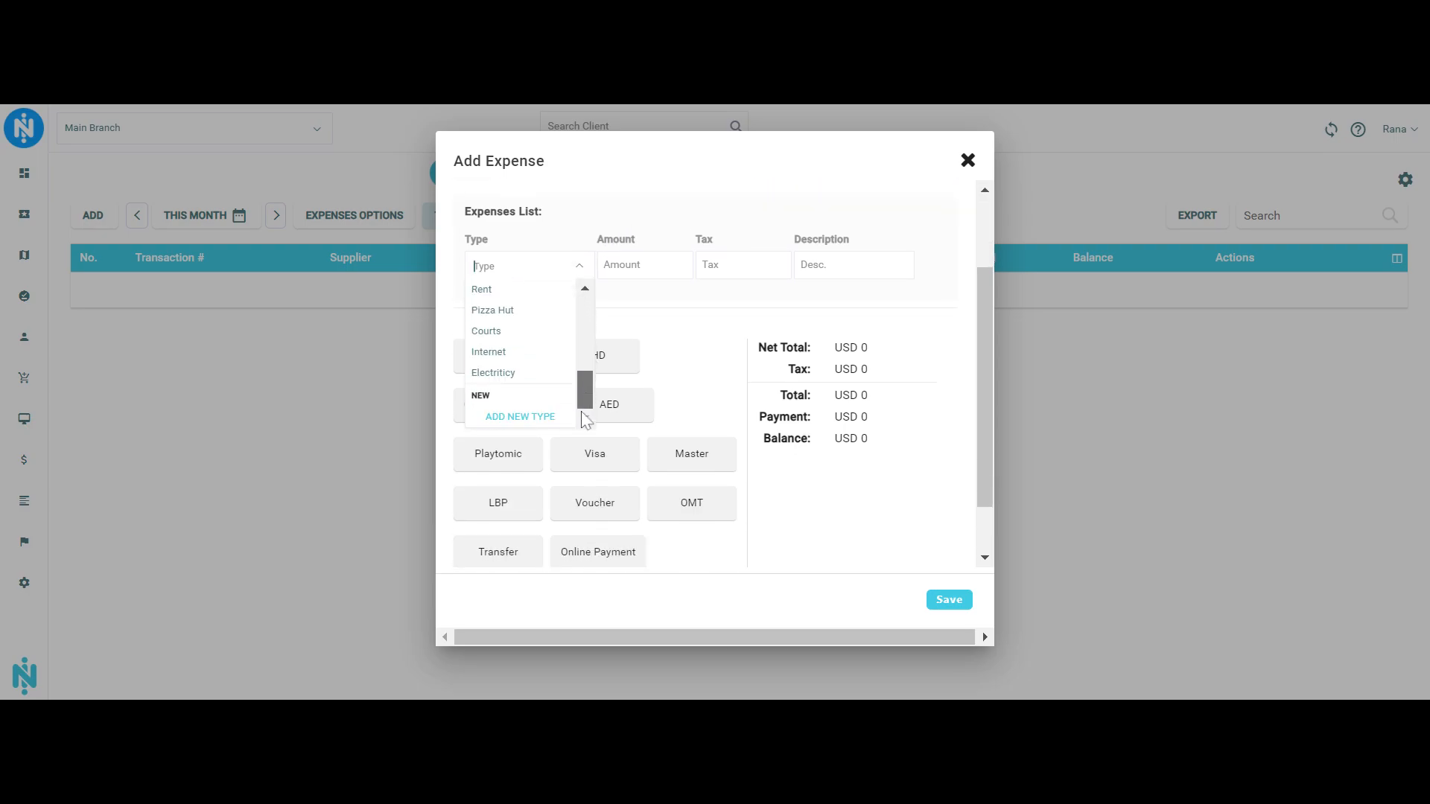
pyautogui.click(527, 374)
pyautogui.click(604, 265)
pyautogui.write('100')
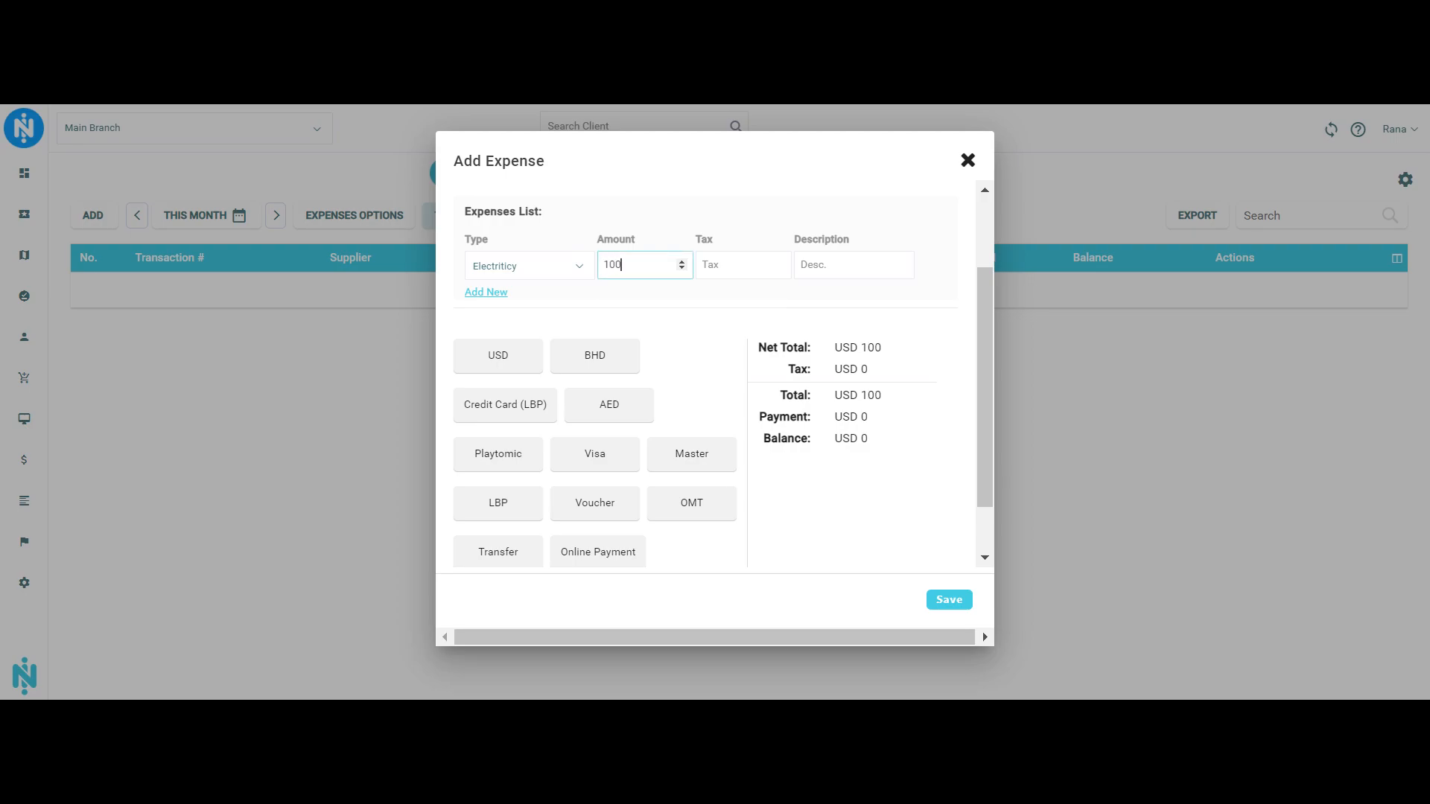
# Try a tax of 10 on the expense line, clear it again and leave the description empty
pyautogui.click(729, 265)
pyautogui.write('10')
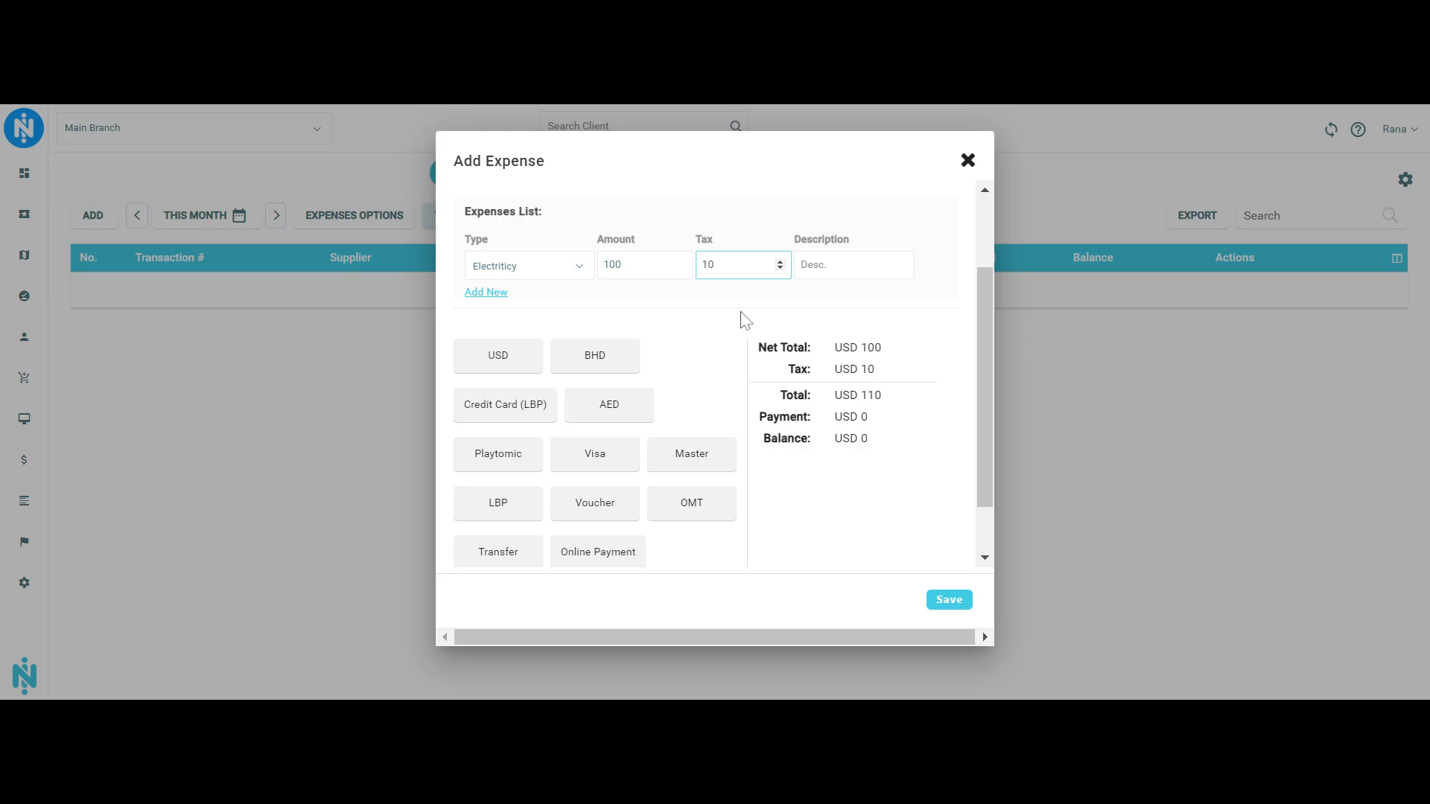
pyautogui.press('BackSpace')
pyautogui.press('BackSpace')
pyautogui.click(833, 265)
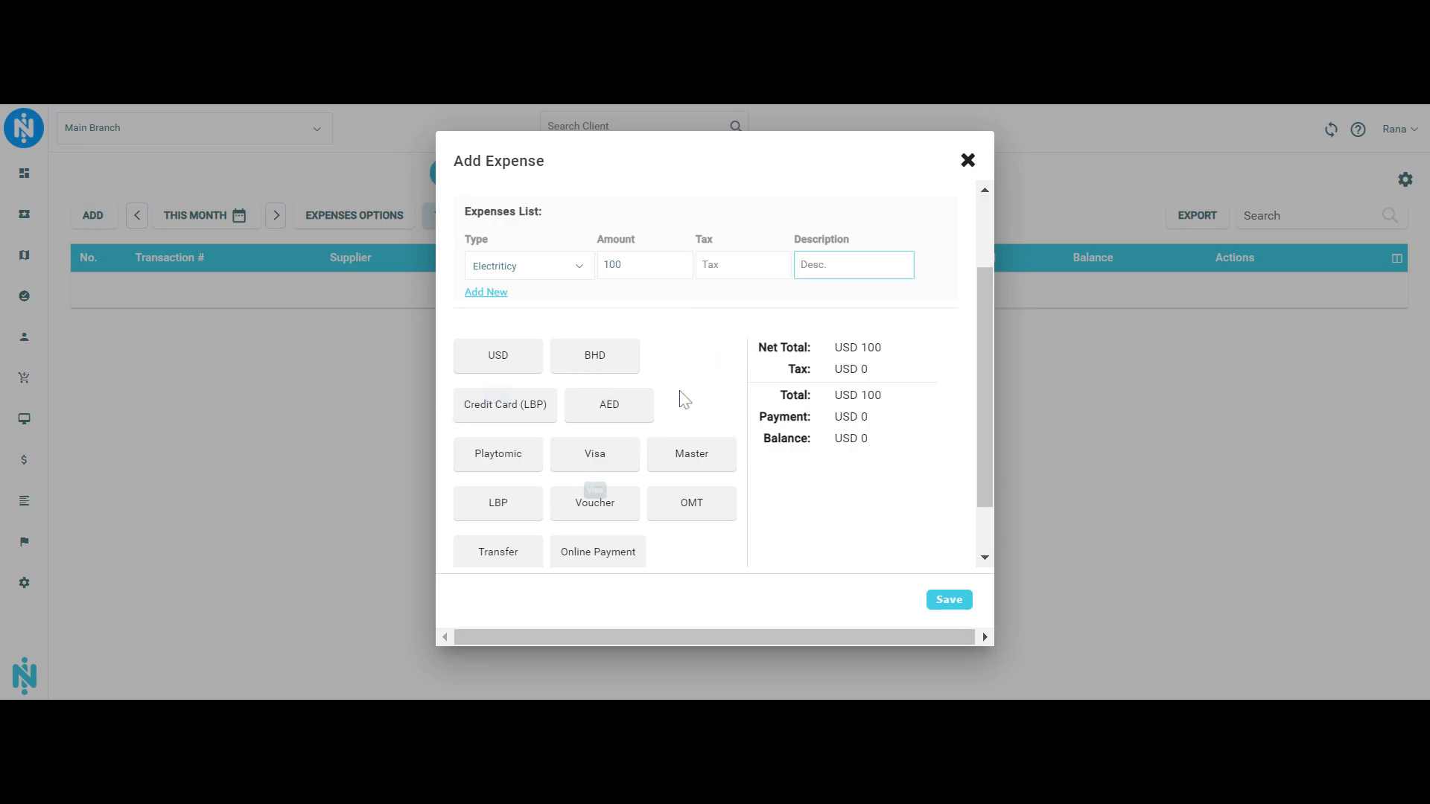
# Review the expense form, try paying the full 100 in USD and clear that payment amount
pyautogui.scroll(2, 686, 357)
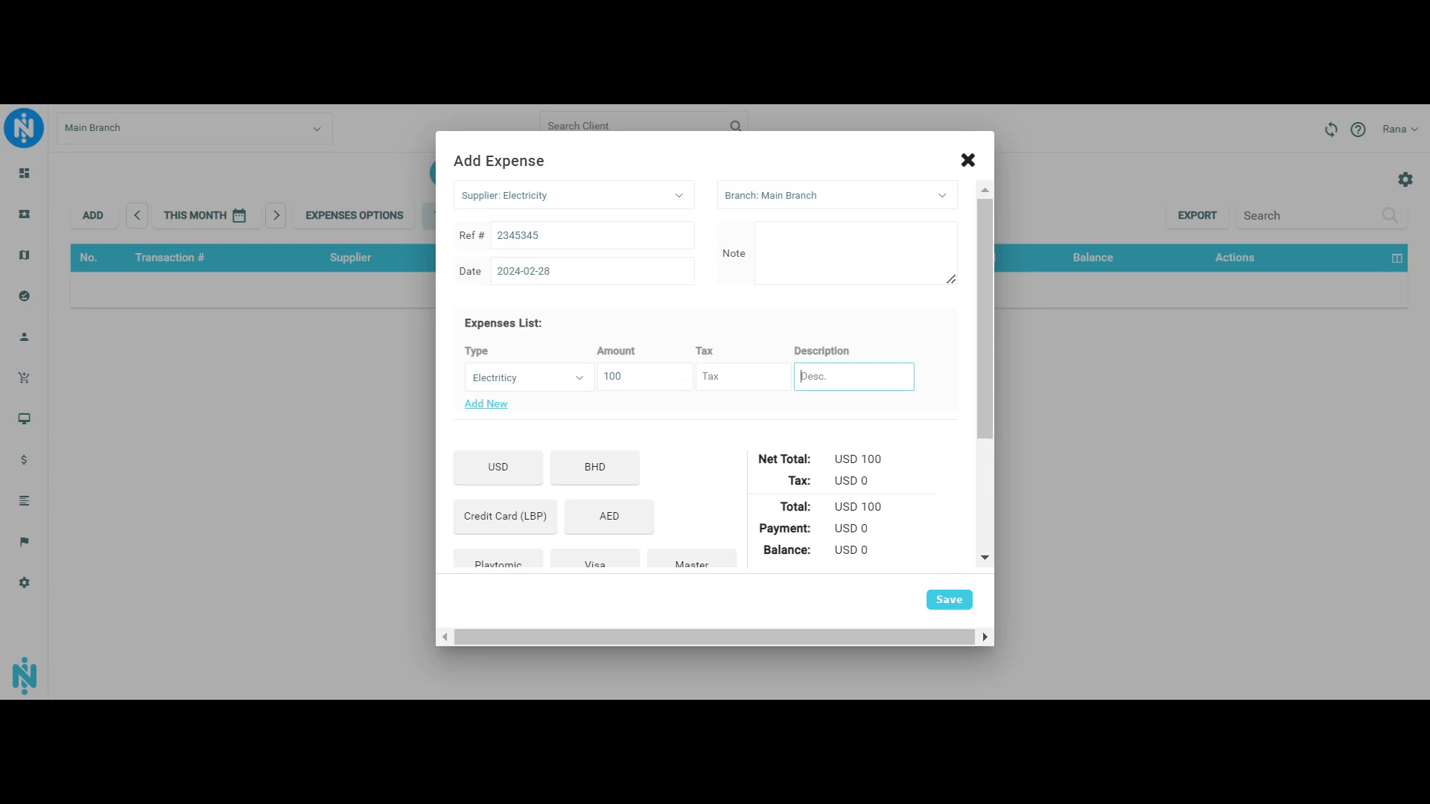
pyautogui.scroll(-3, 616, 402)
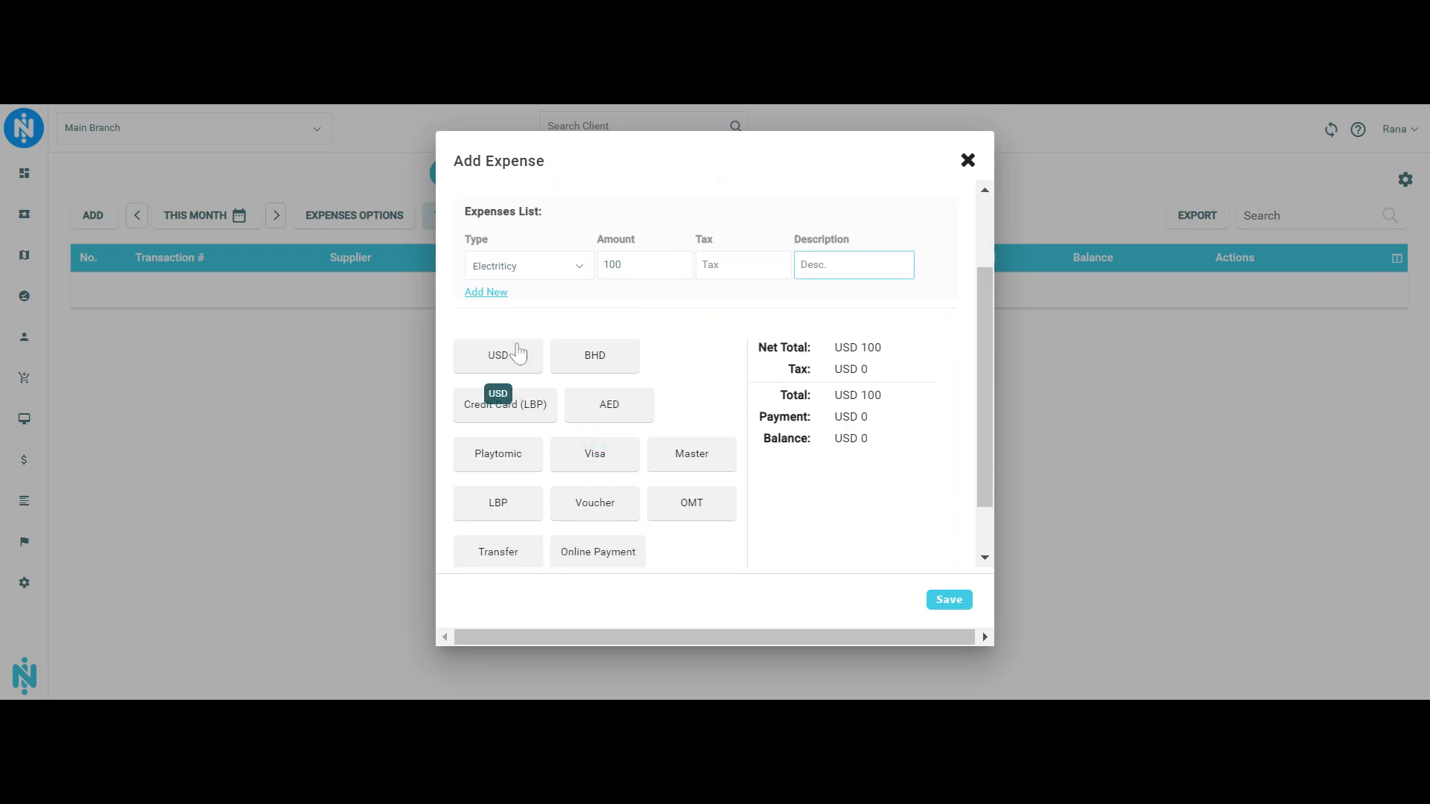
pyautogui.scroll(3, 576, 294)
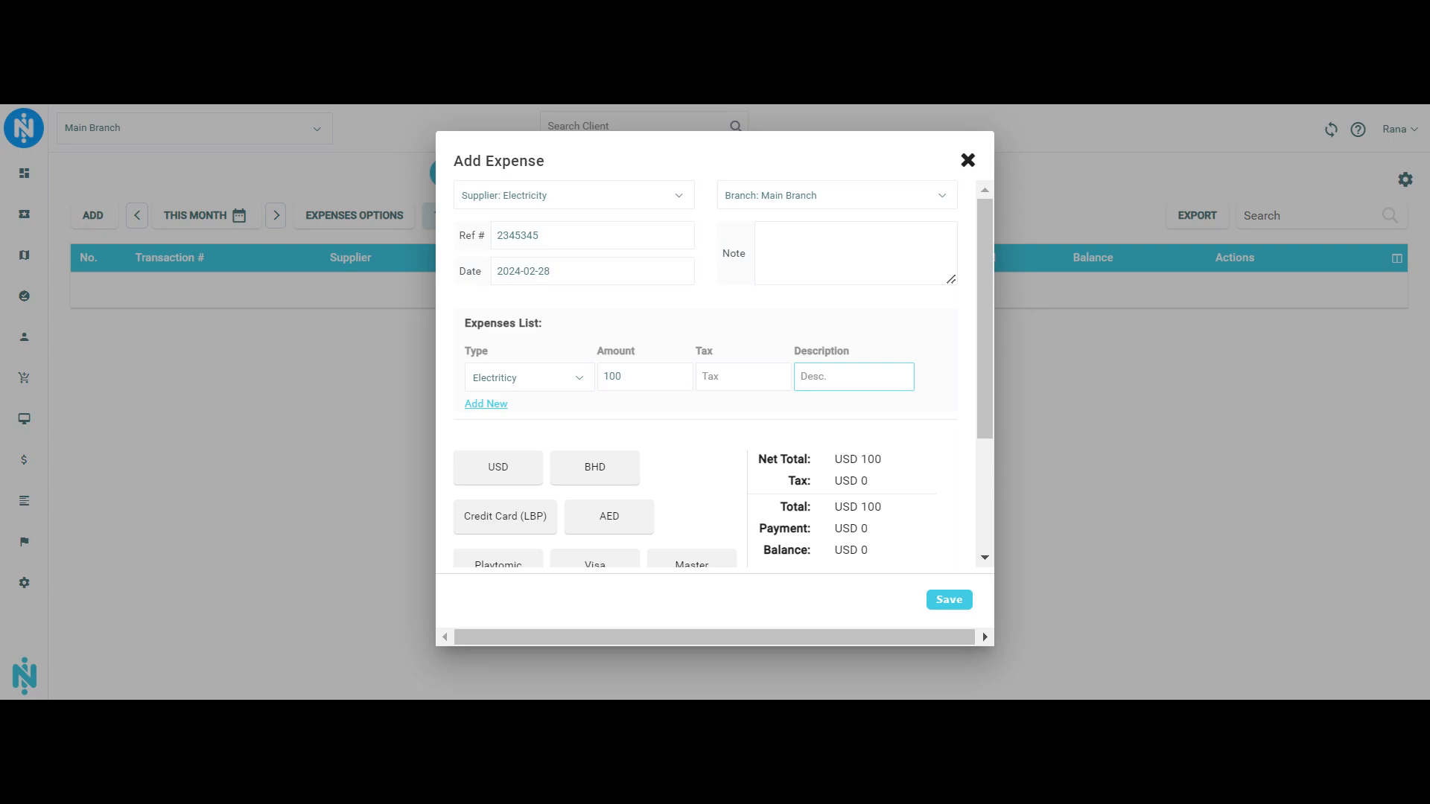
pyautogui.scroll(-3, 693, 467)
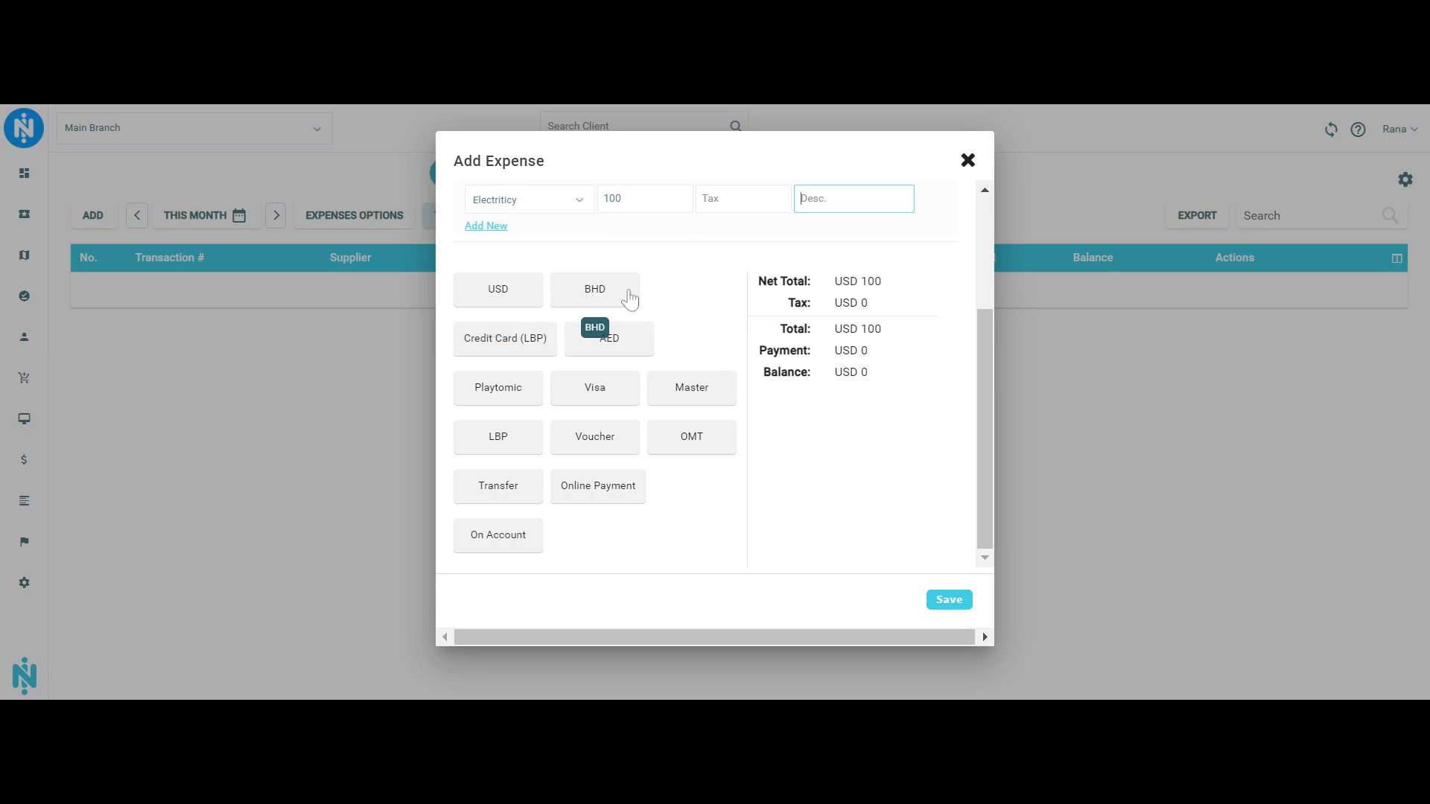
pyautogui.click(536, 290)
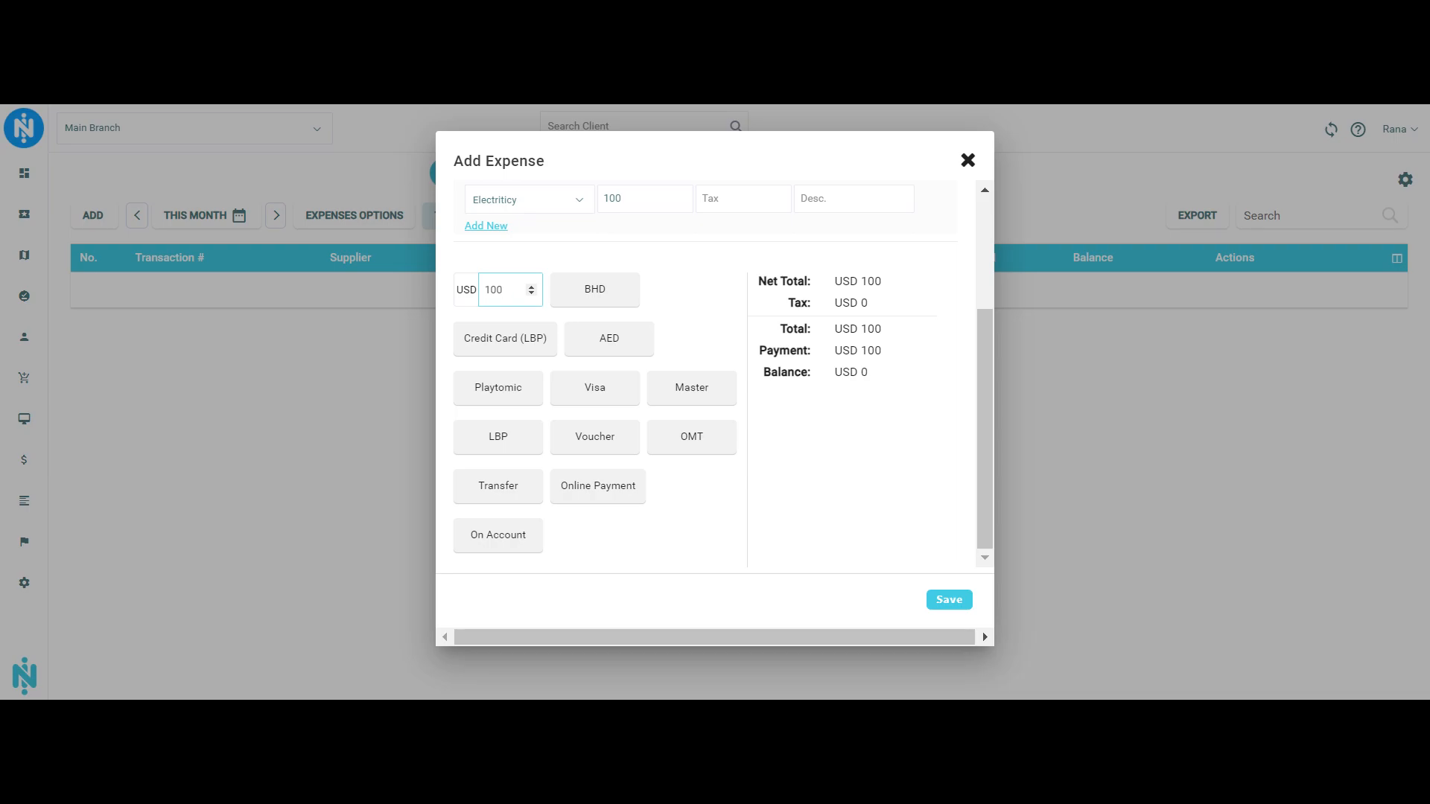
pyautogui.hotkey('ctrl', 'a')
pyautogui.press('BackSpace')
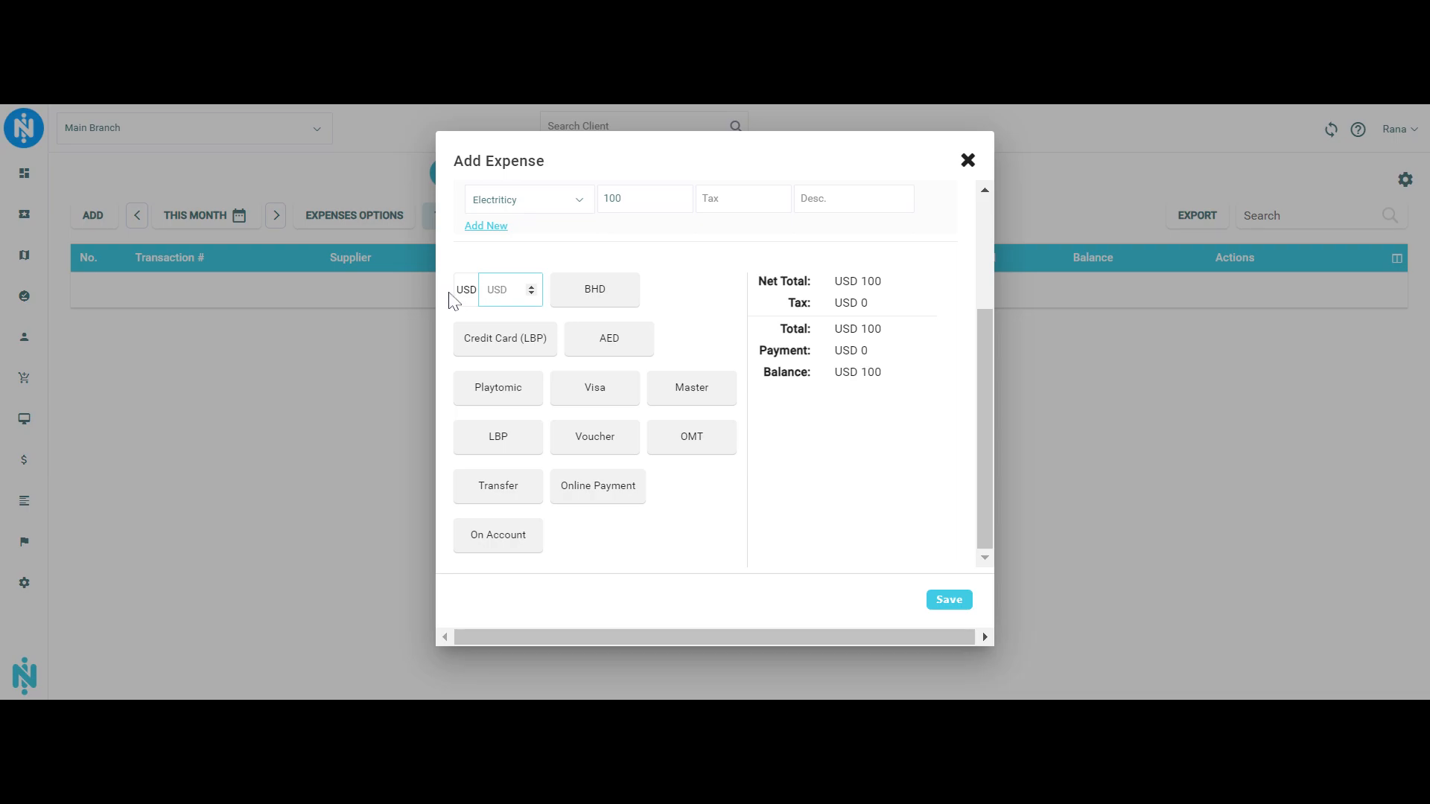
# Put the full 100 of the expense On Account and save the expense
pyautogui.click(514, 542)
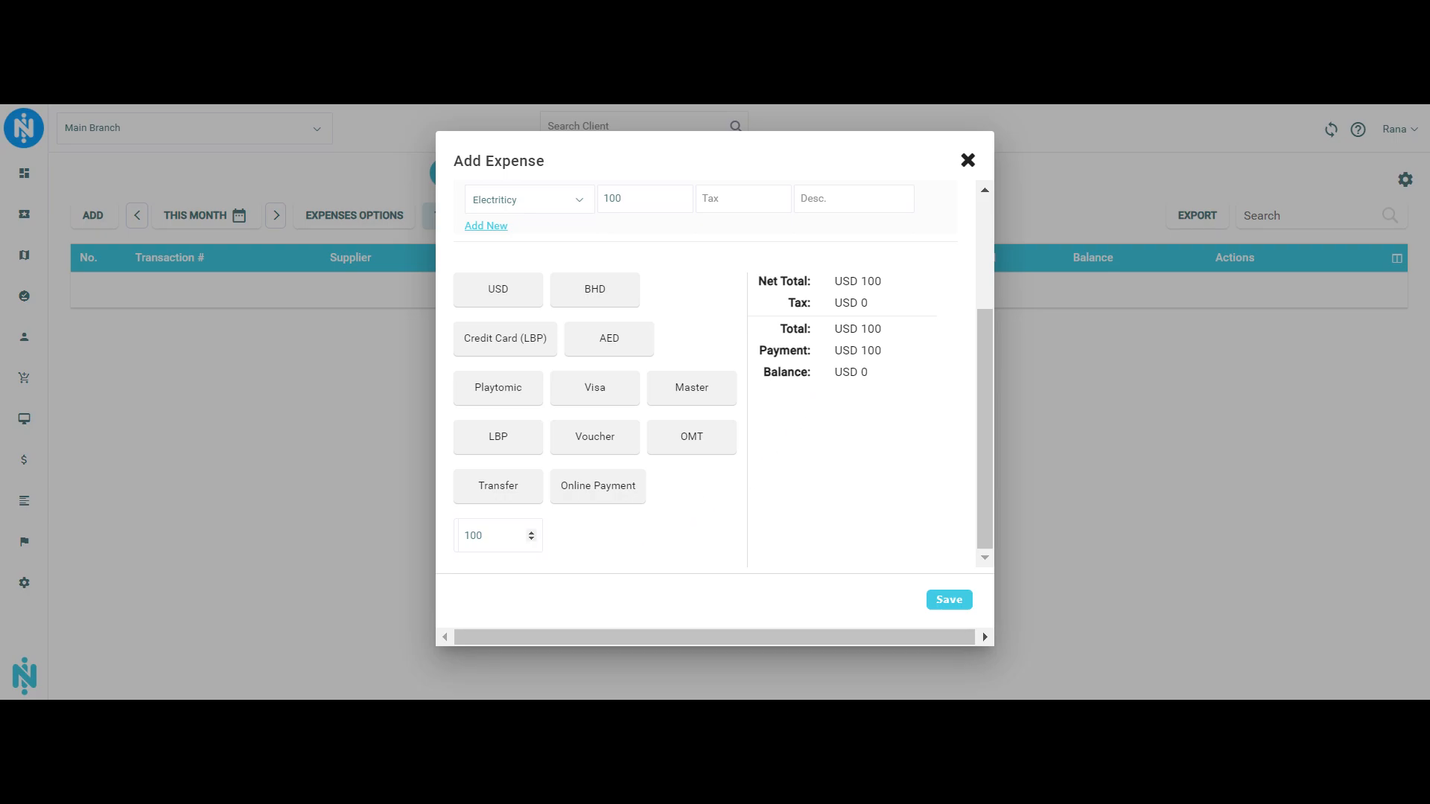
pyautogui.click(951, 604)
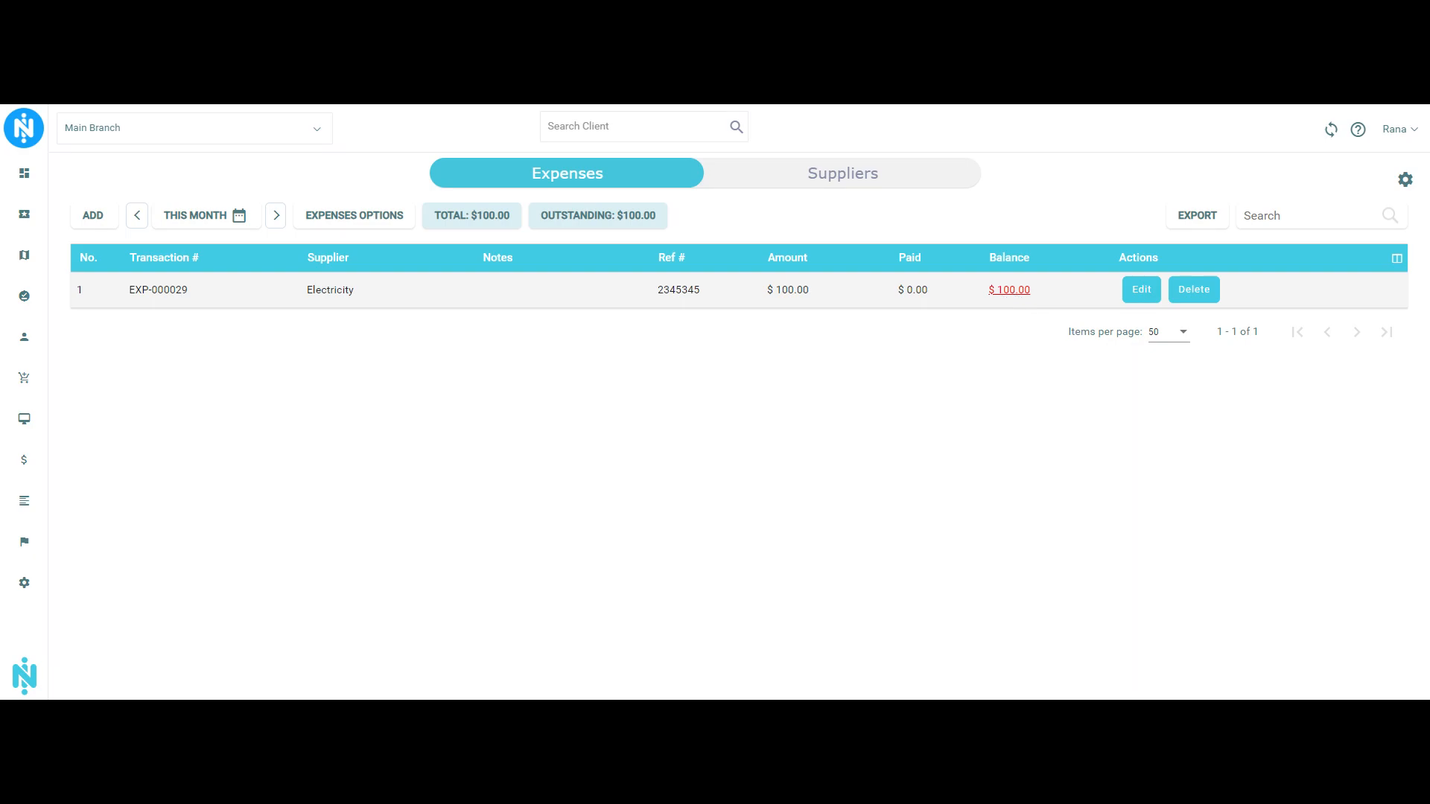
# Pay the Electricity expense's outstanding balance with a 100 USD payment and confirm it
pyautogui.click(1011, 294)
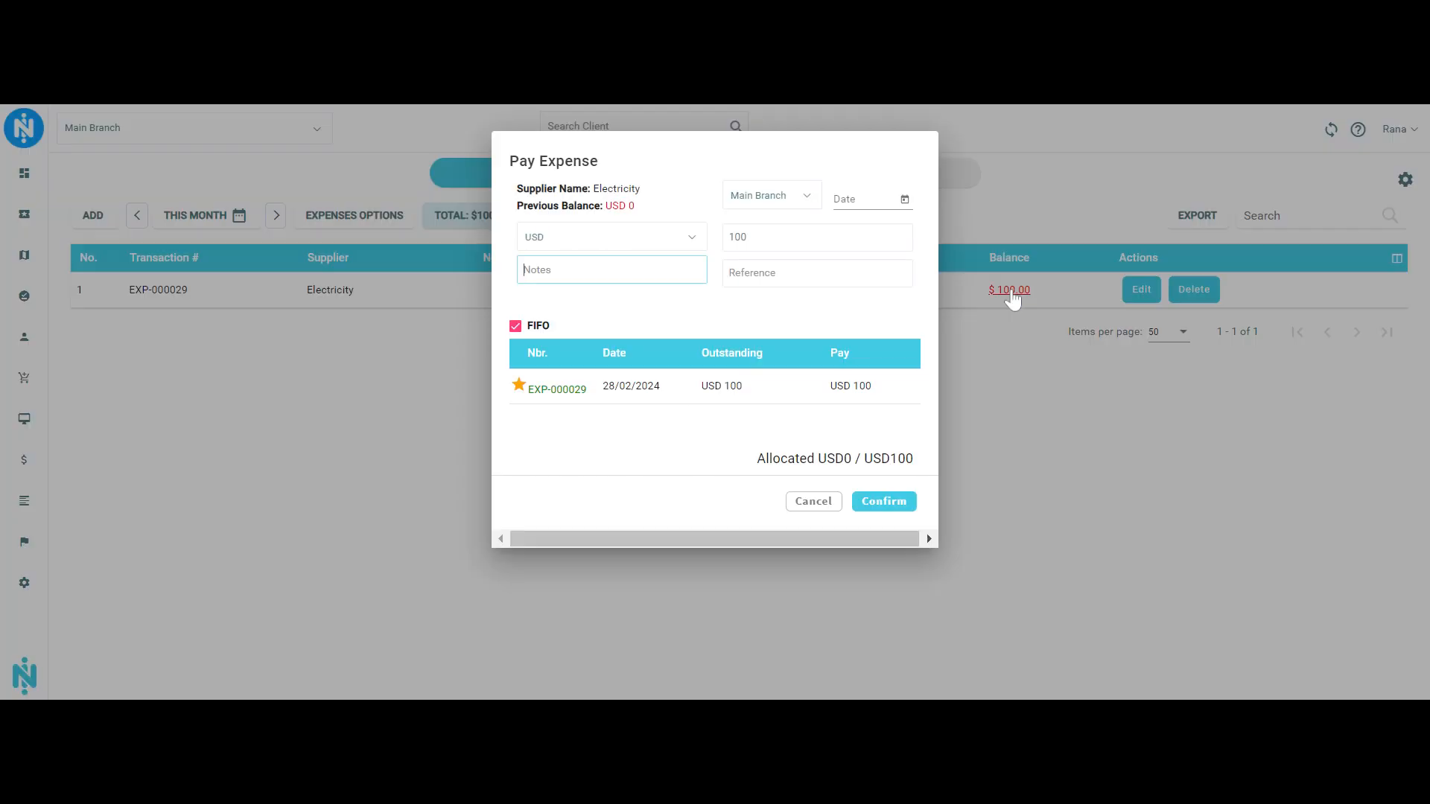
pyautogui.click(682, 242)
pyautogui.click(661, 267)
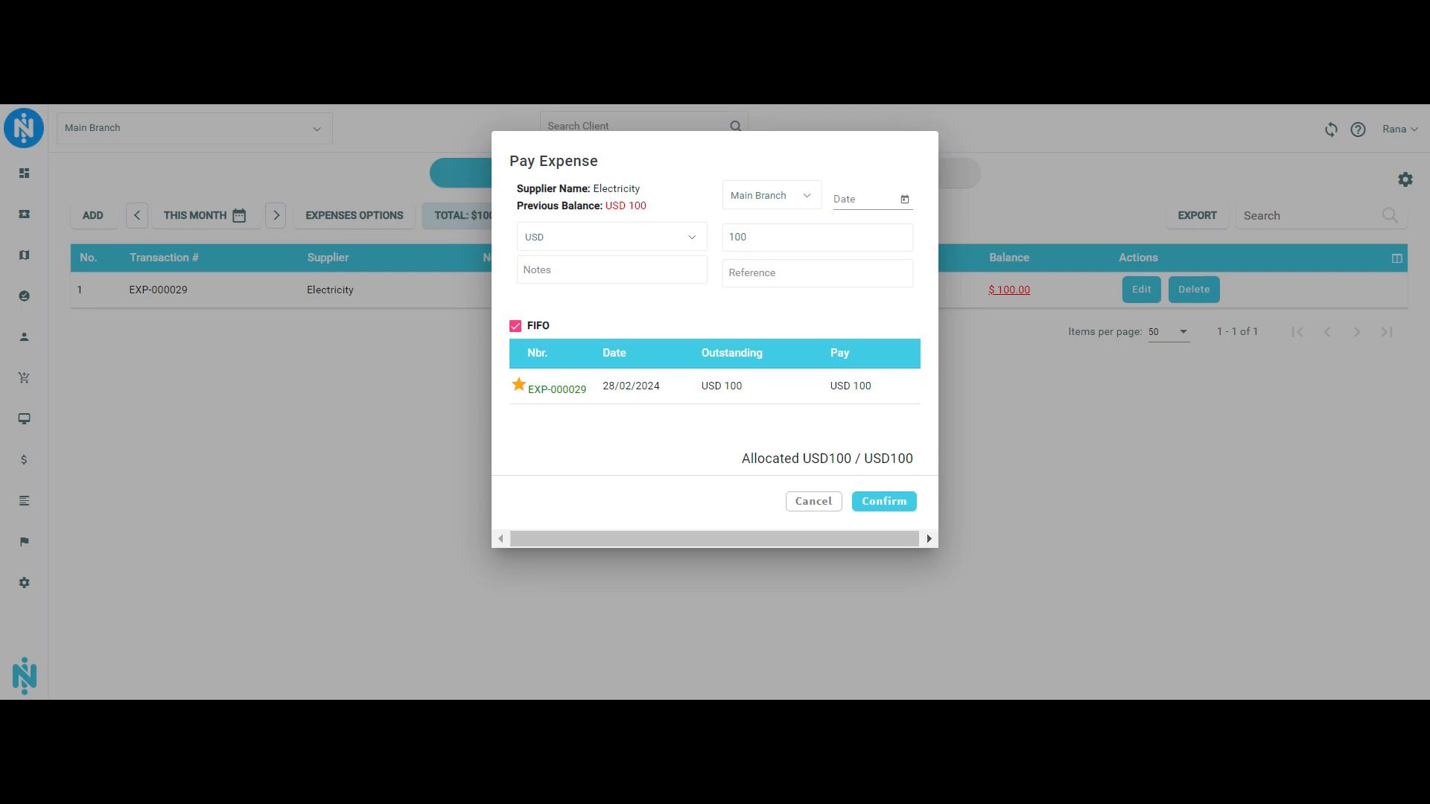
pyautogui.click(775, 238)
pyautogui.click(872, 502)
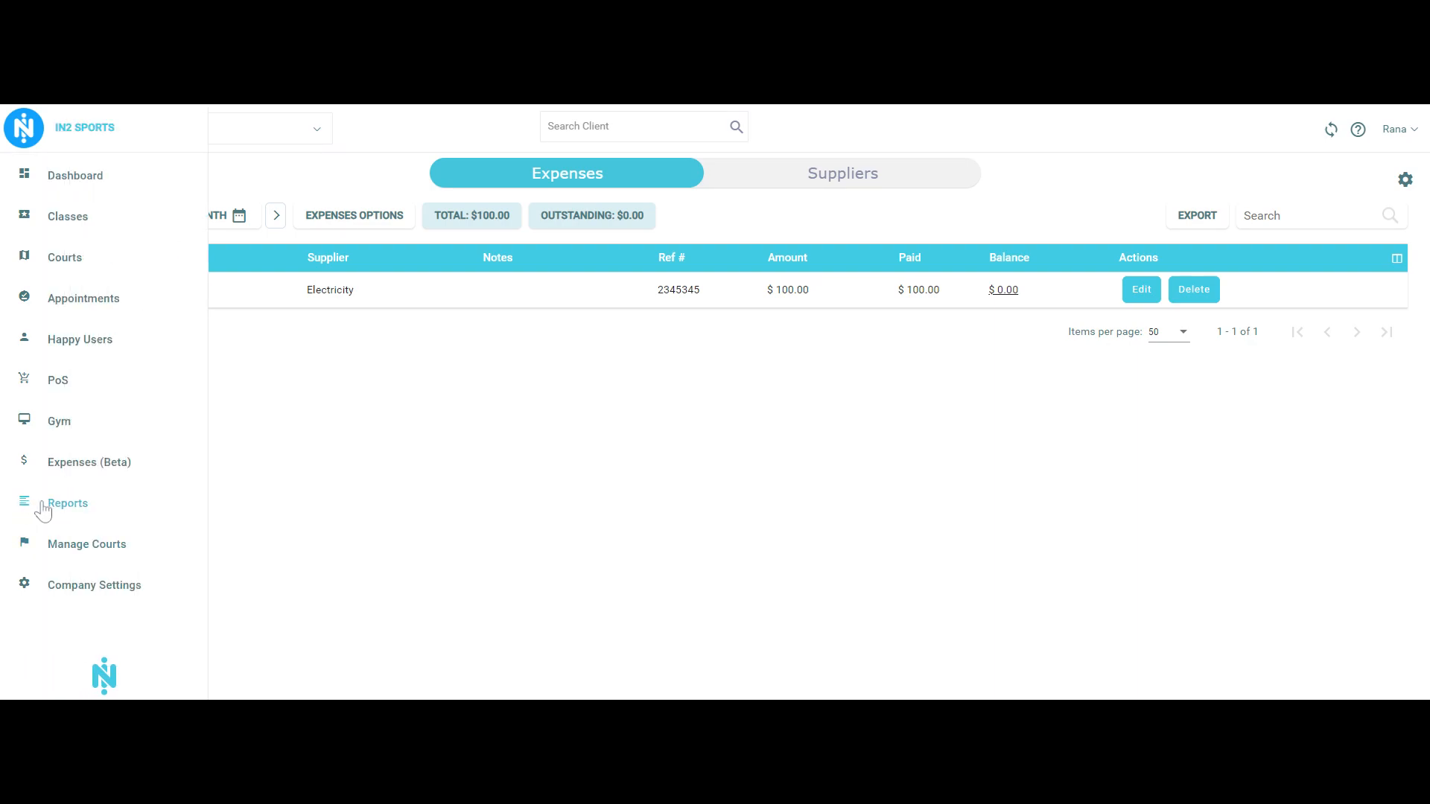
# Open the Cash Report and check the Electricity supplier payment at the end of this month's transactions
pyautogui.click(43, 511)
pyautogui.click(239, 270)
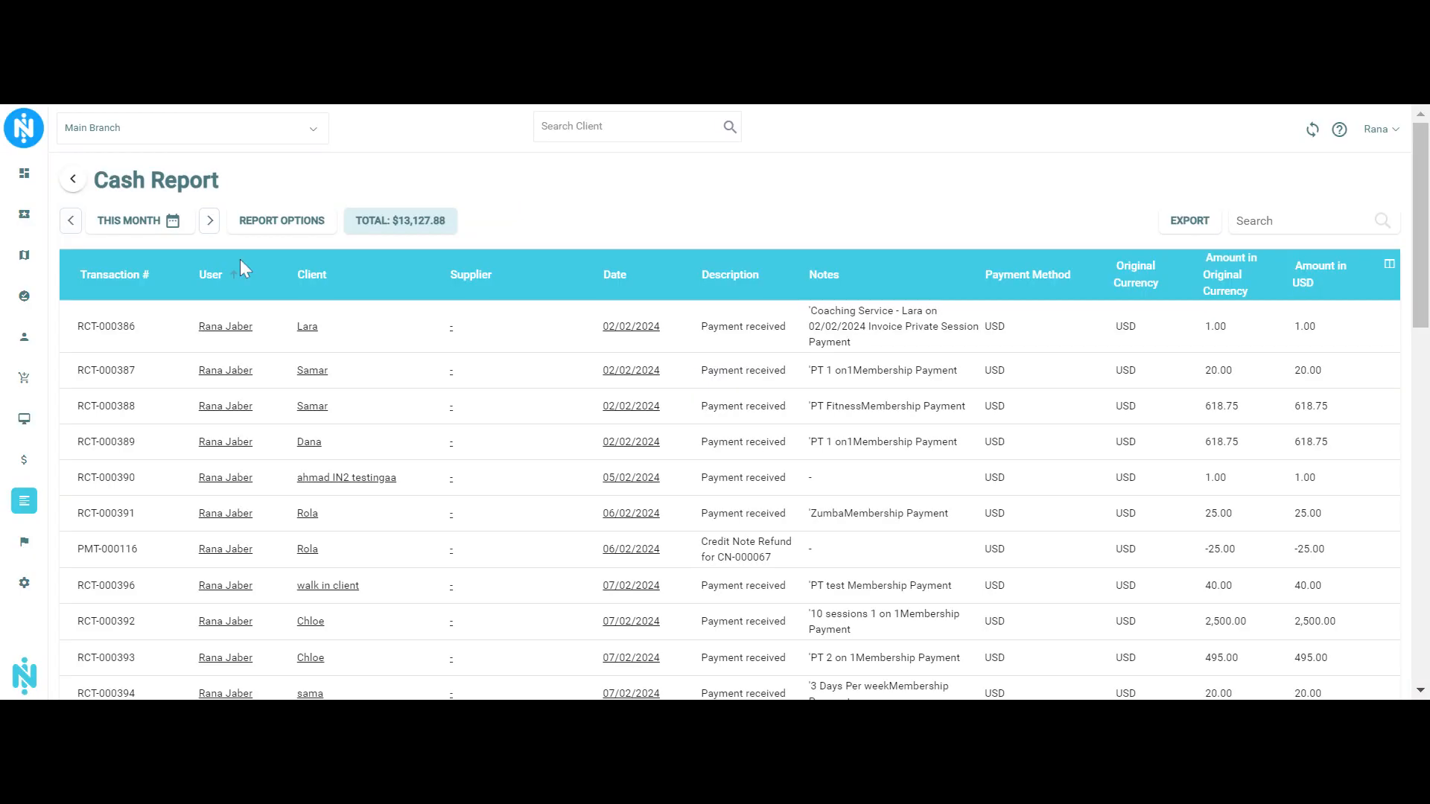
pyautogui.moveTo(1421, 312); pyautogui.dragTo(1420, 665)
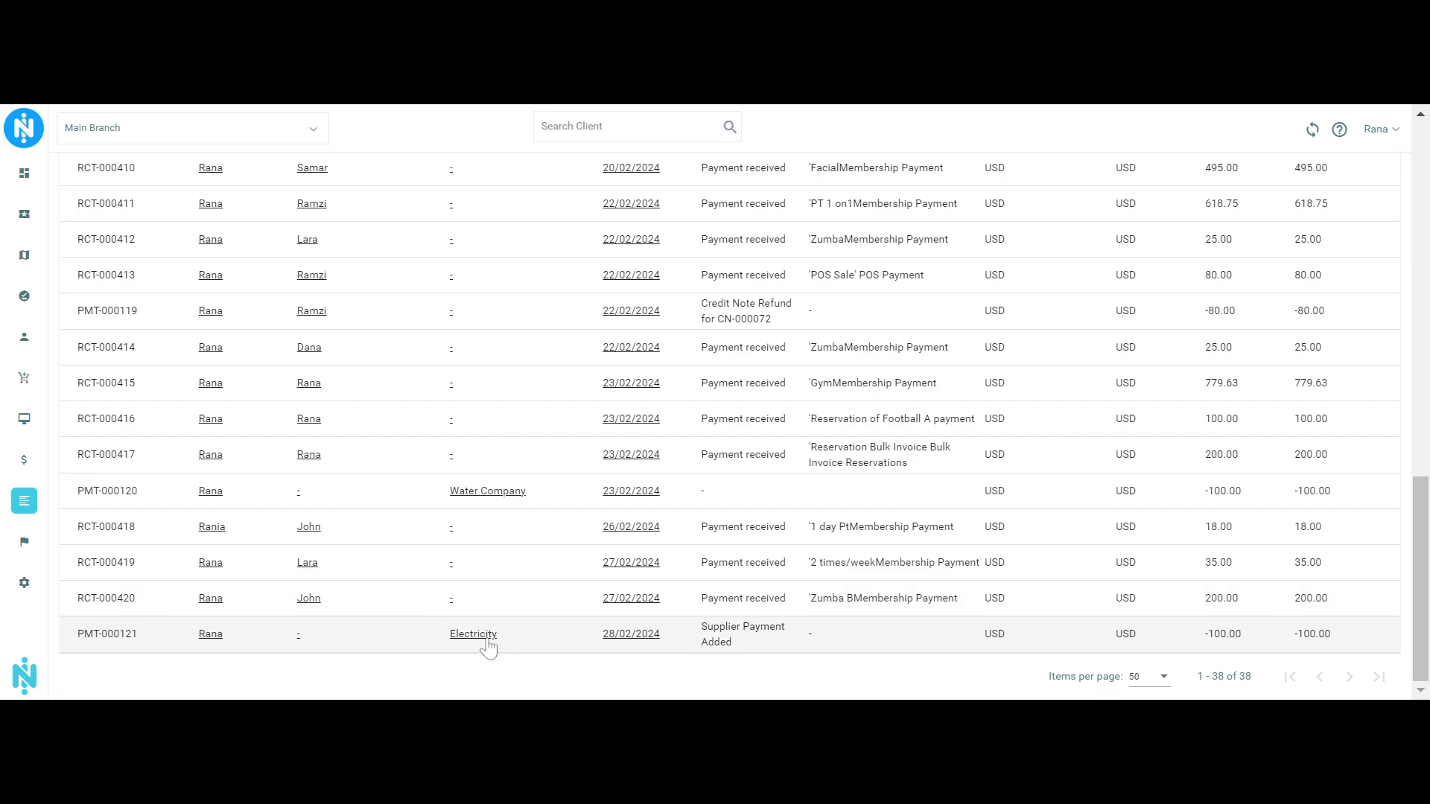
pyautogui.scroll(10, 534, 373)
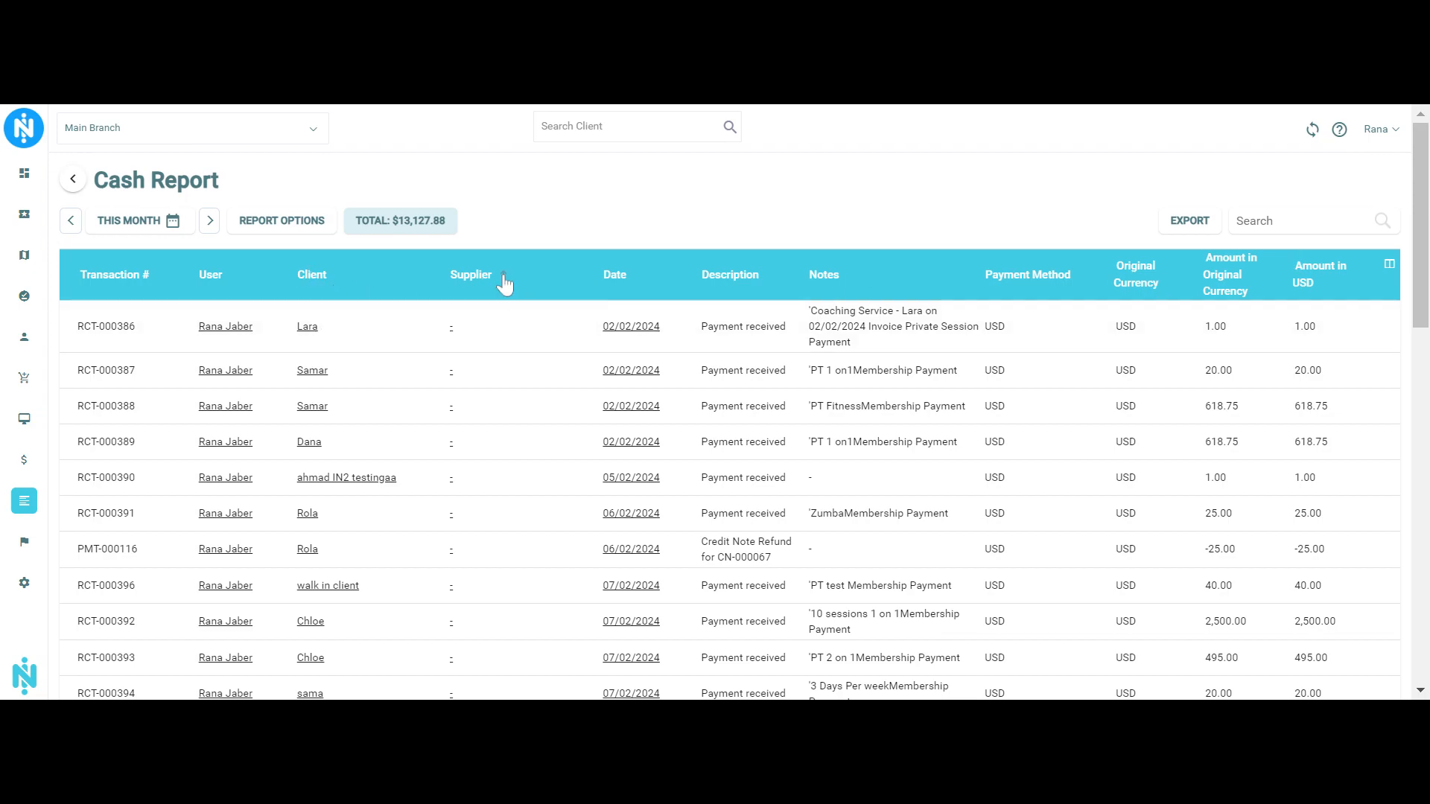
pyautogui.moveTo(1421, 216); pyautogui.dragTo(1421, 632)
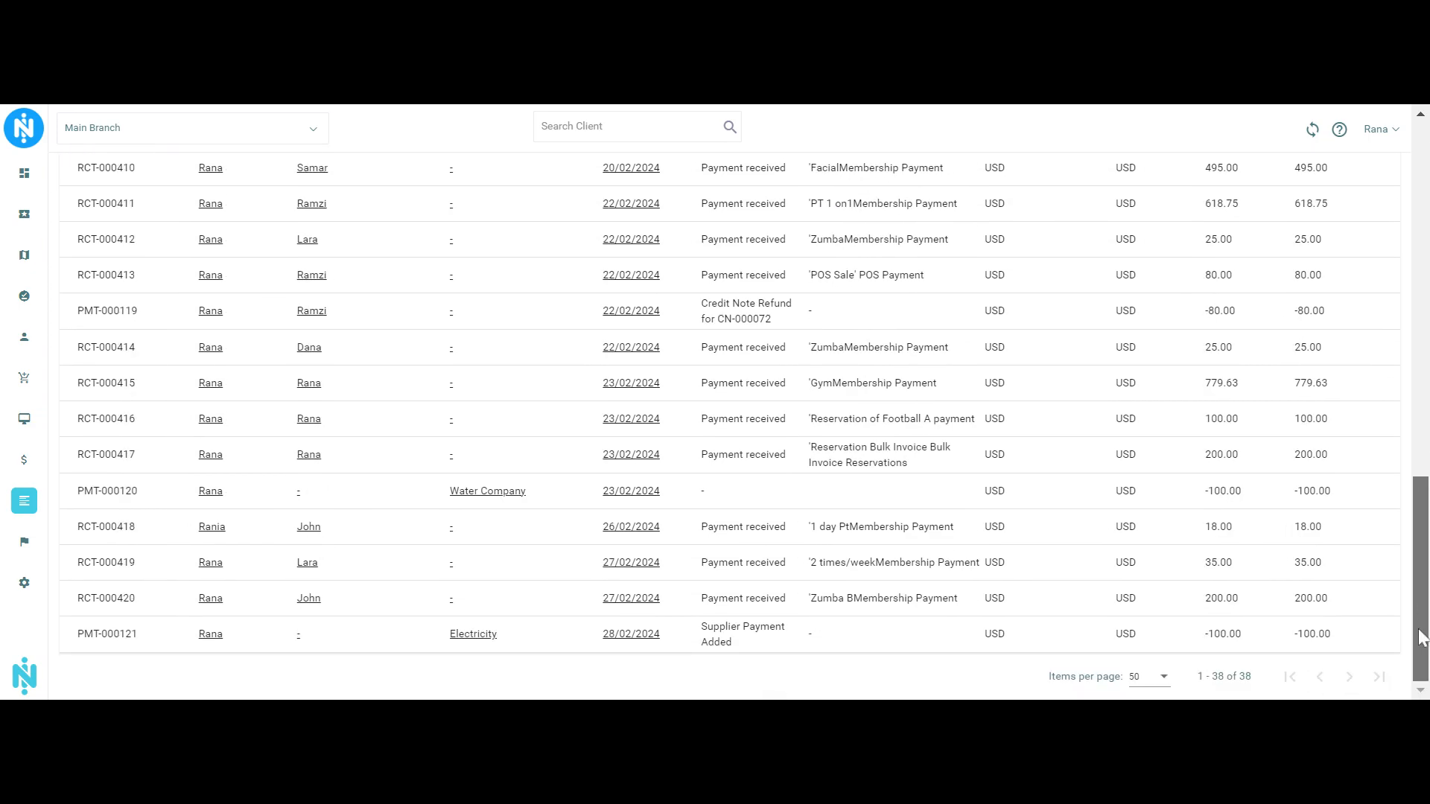